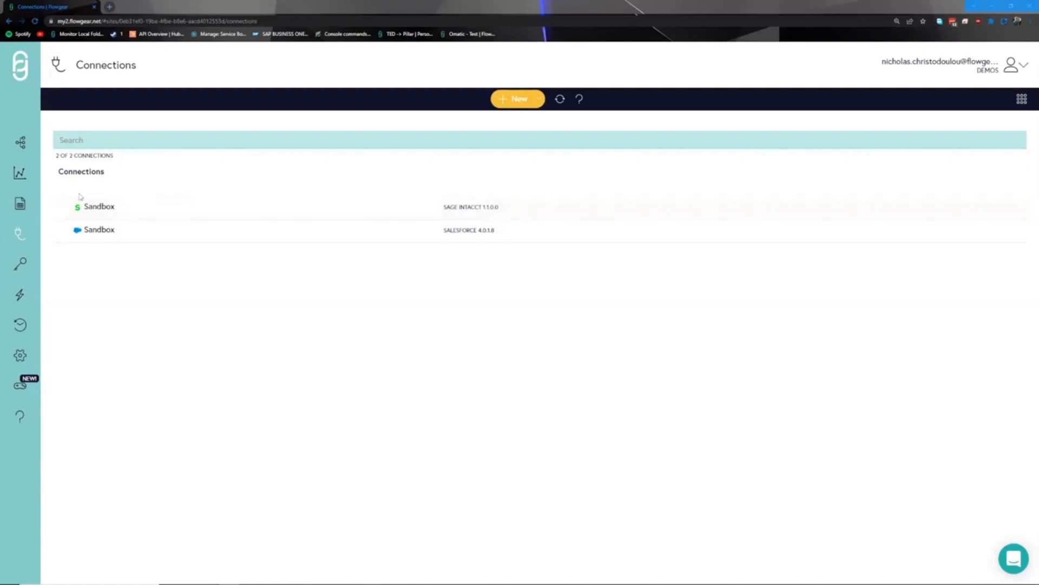
- Start a new connection for the ConnectWise Manage connector node and set its site environment to Test
left_click(22, 143)
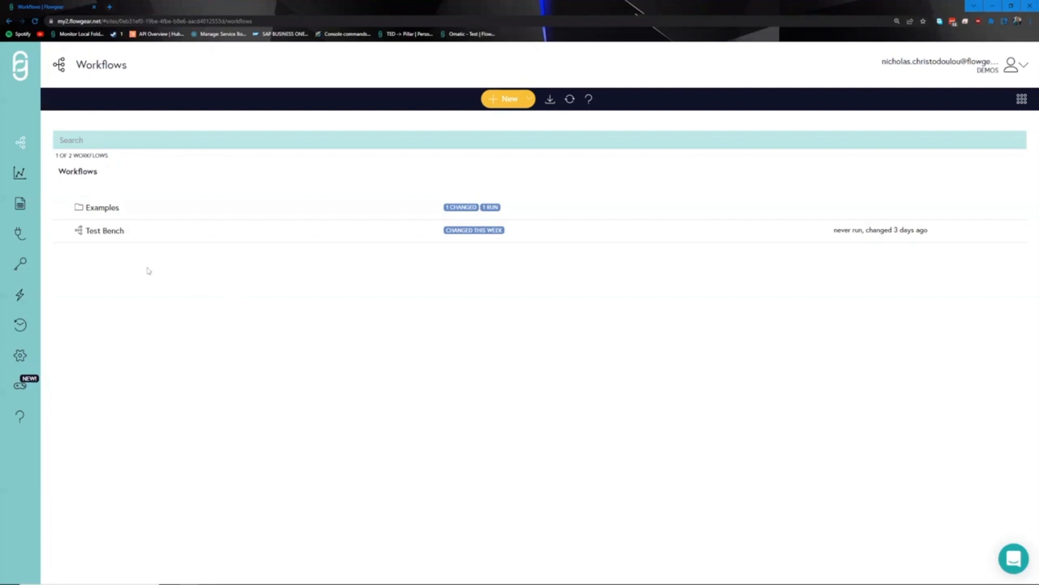
left_click(21, 239)
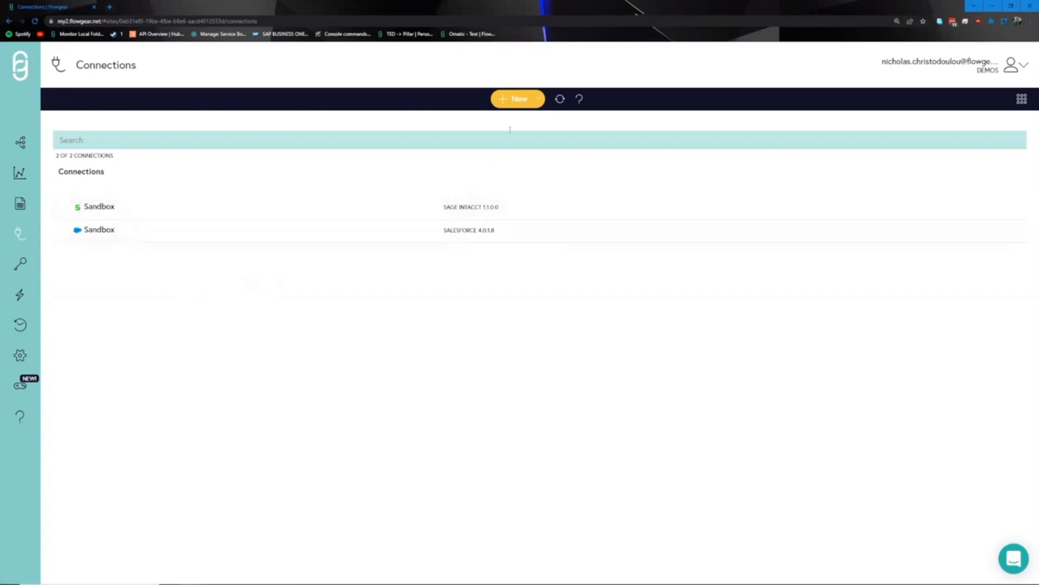
left_click(513, 101)
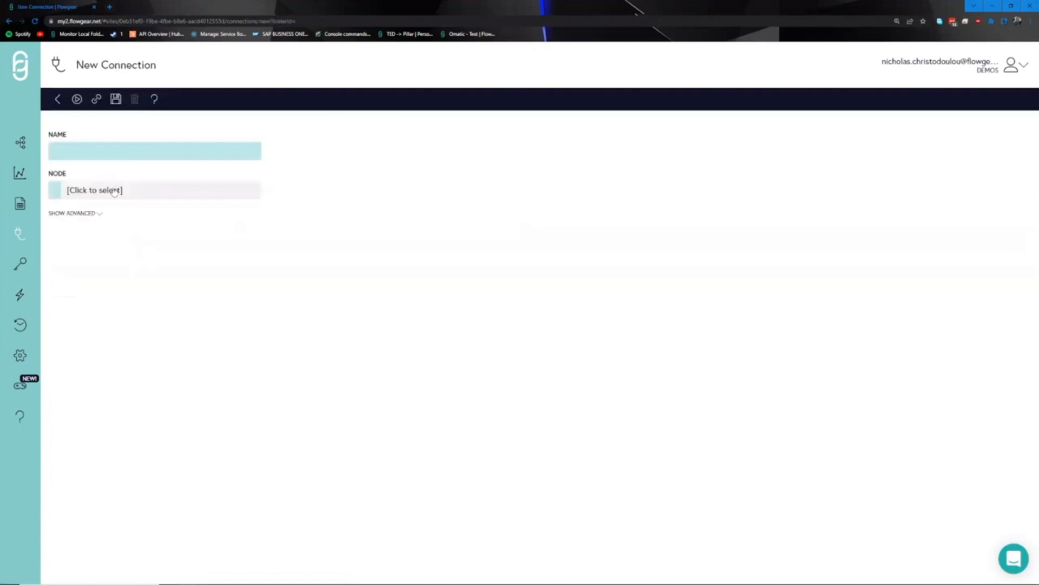
left_click(114, 191)
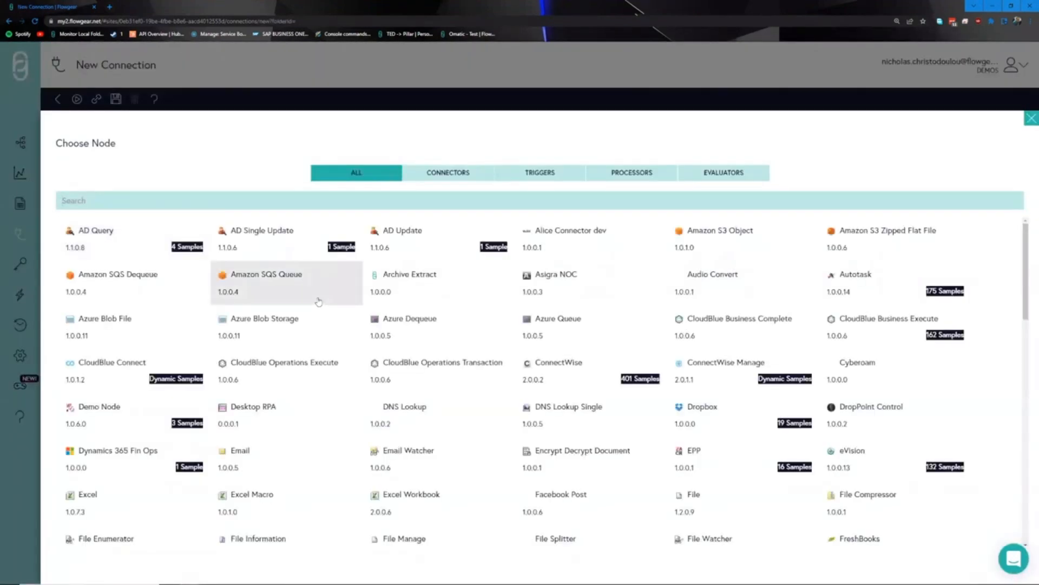
left_click(456, 172)
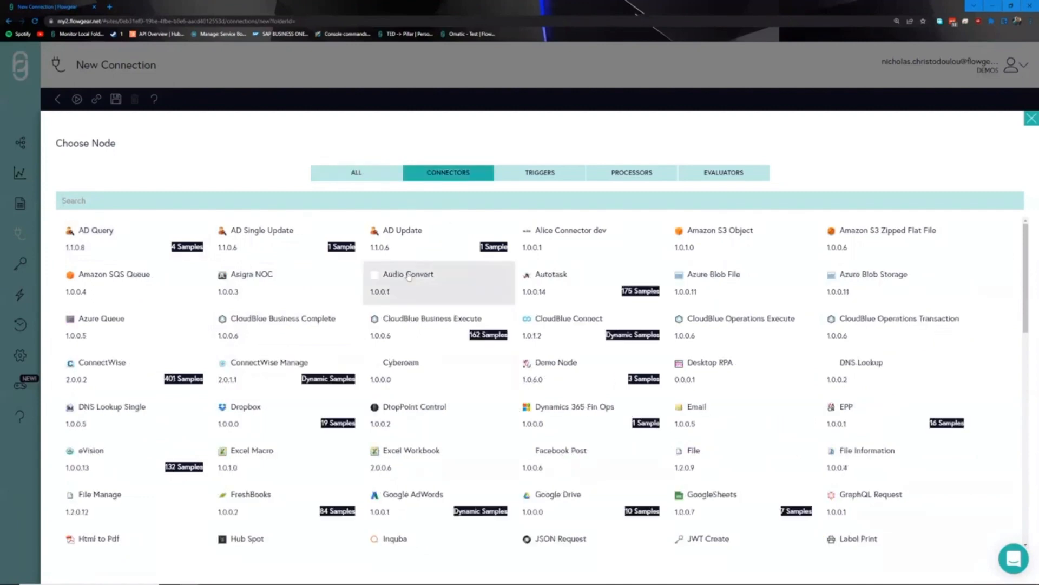
left_click(295, 370)
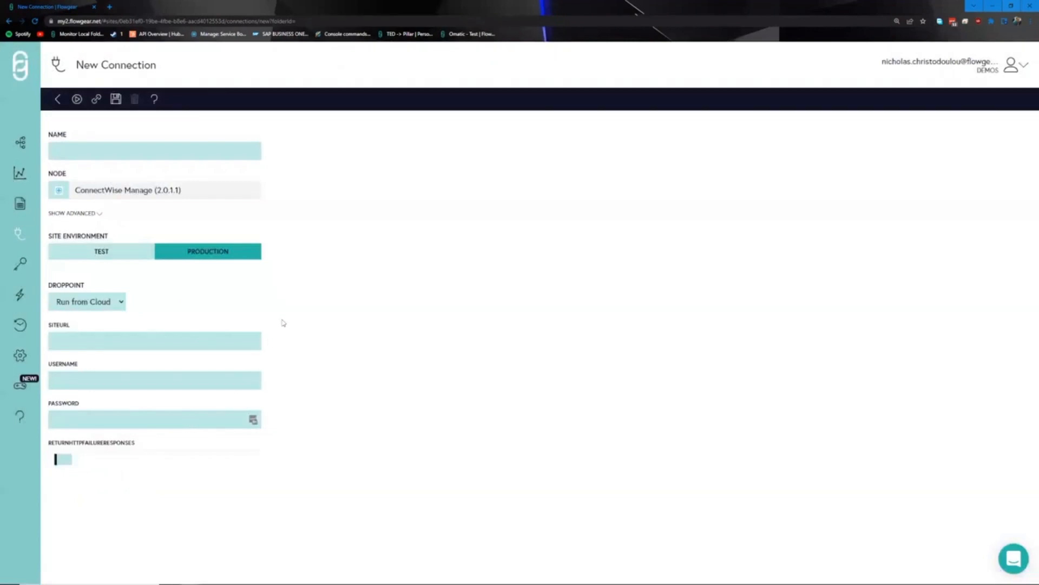
left_click(105, 251)
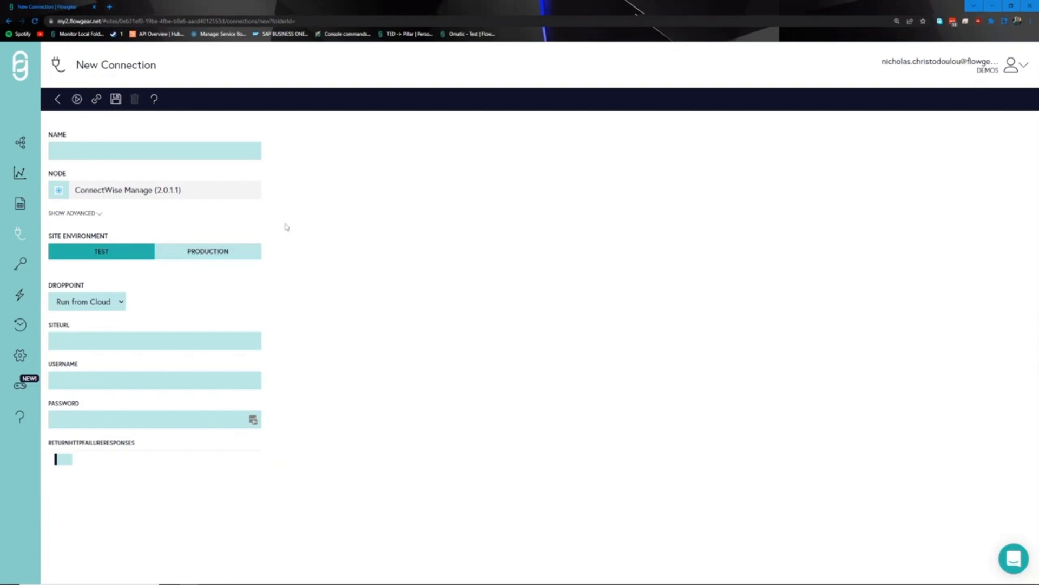
- Create a new blank workflow named "Test Workflow"
left_click(20, 294)
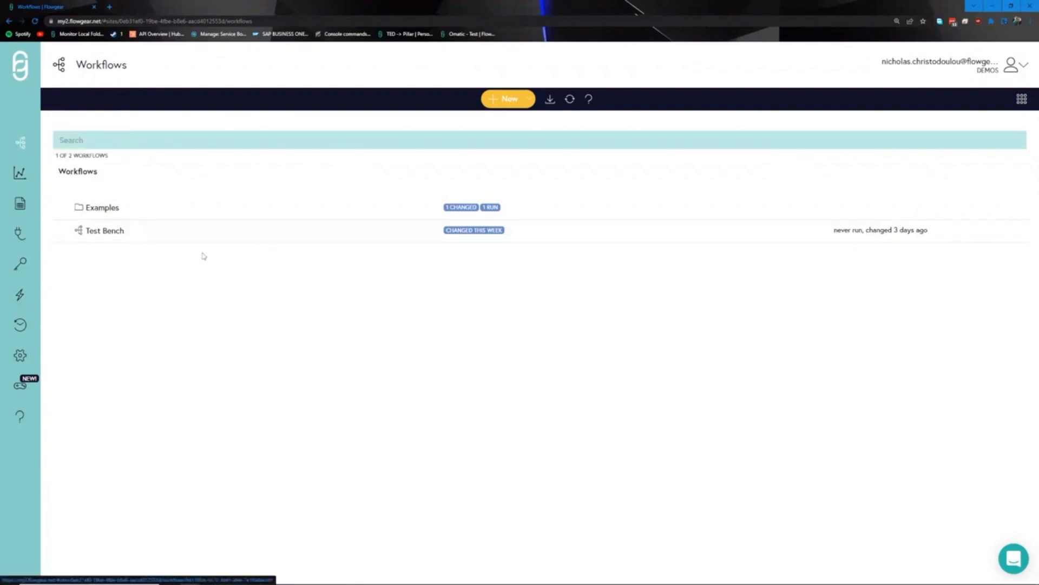
left_click(502, 100)
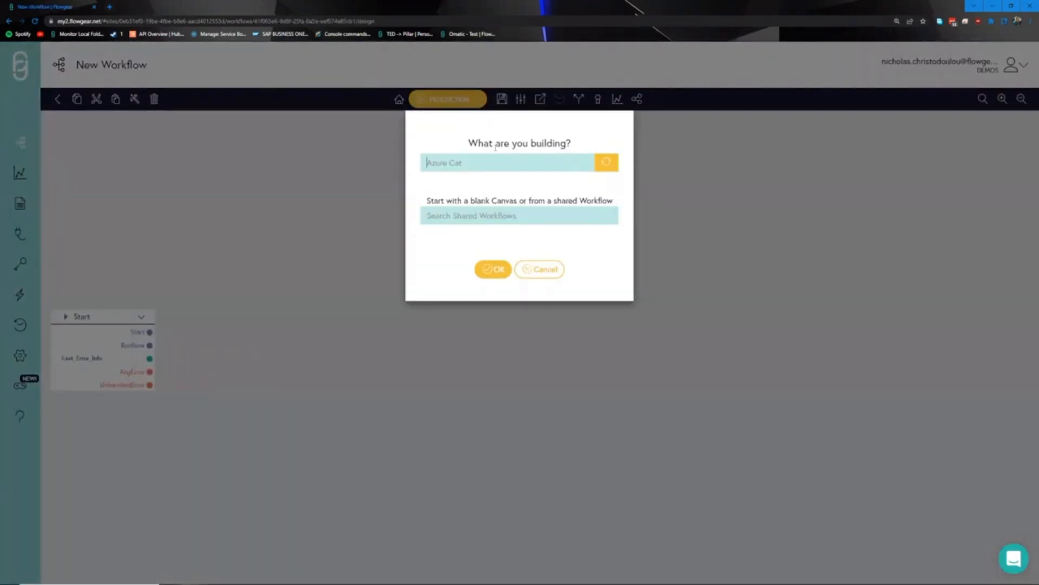
type("Test Workflow")
left_click(493, 269)
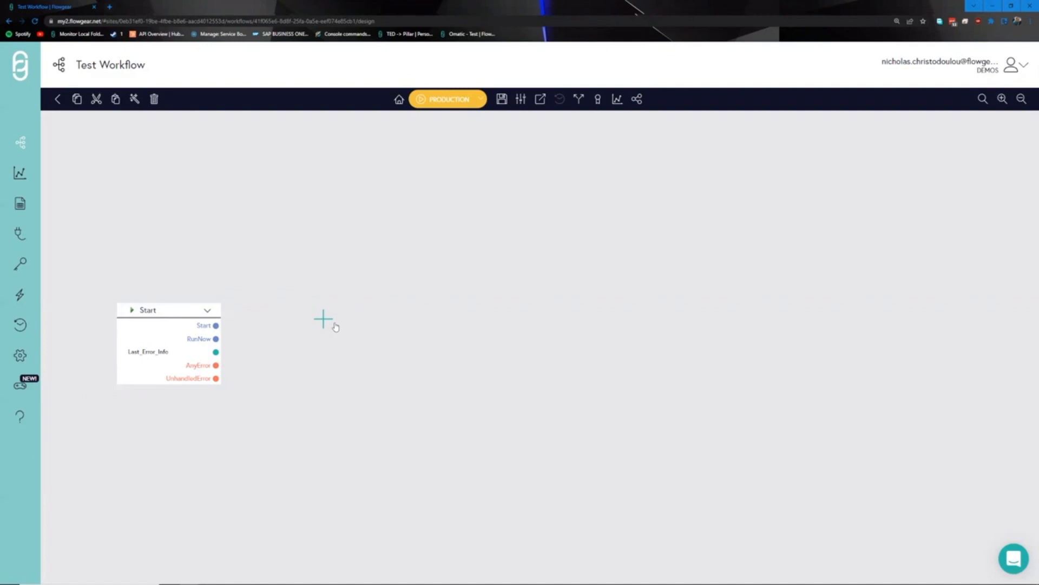
- Browse the nodes available for the workflow by category: Connectors, Triggers, Processors and Evaluators
left_click(335, 323)
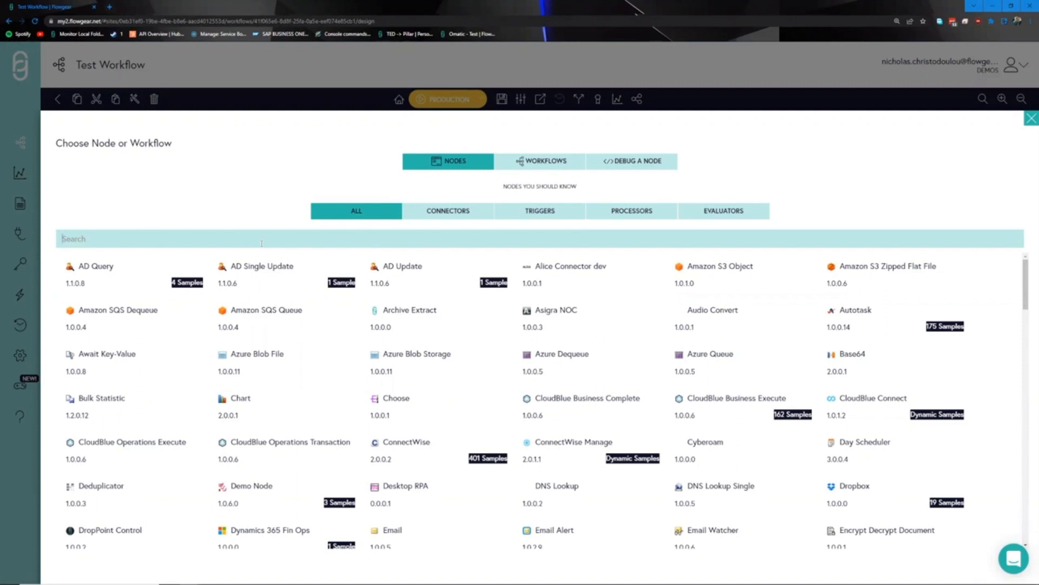
left_click(443, 210)
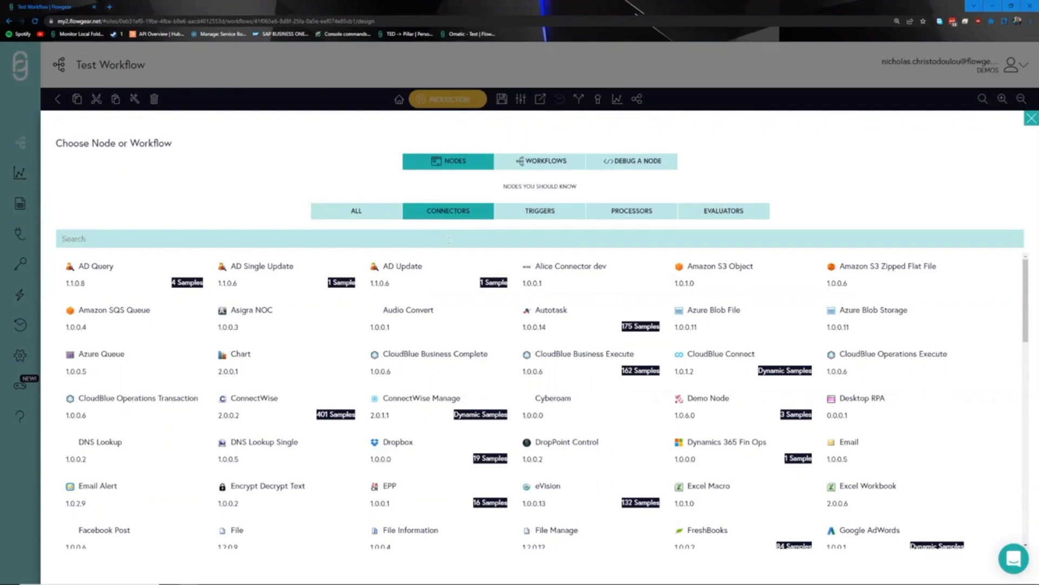
left_click(540, 211)
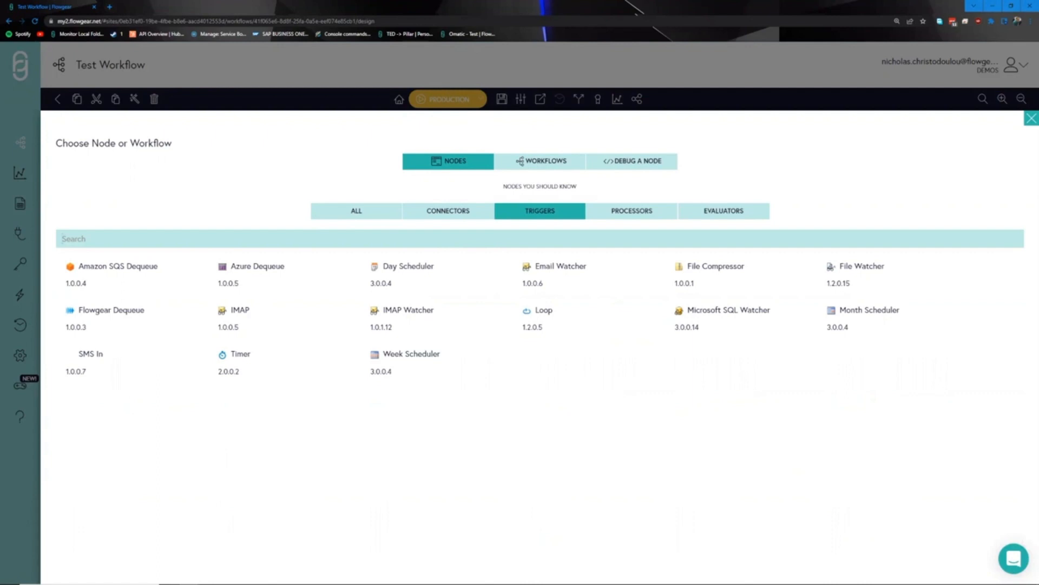
left_click(647, 220)
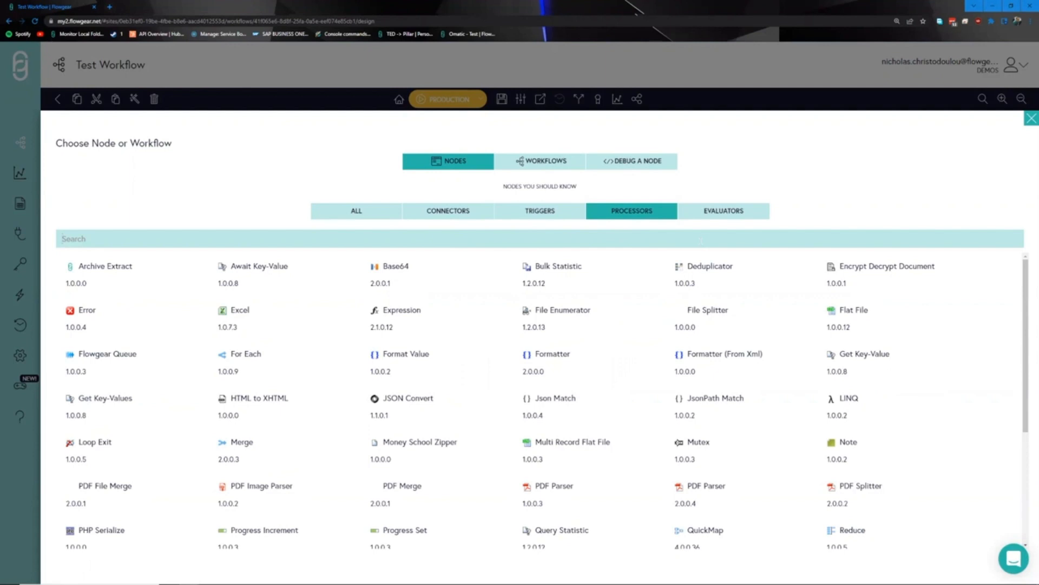
left_click(722, 213)
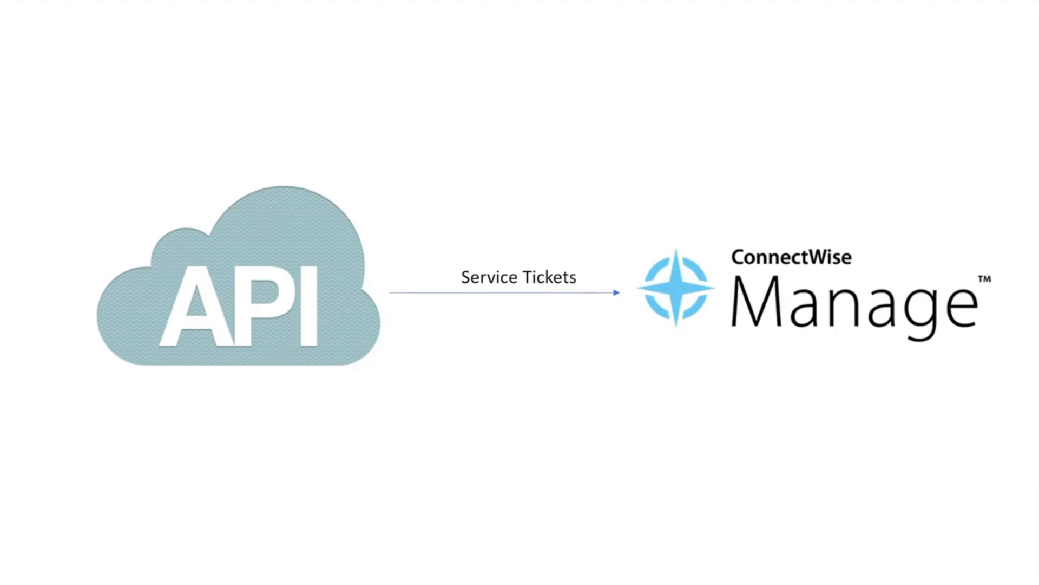
left_click(377, 110)
left_click(376, 110)
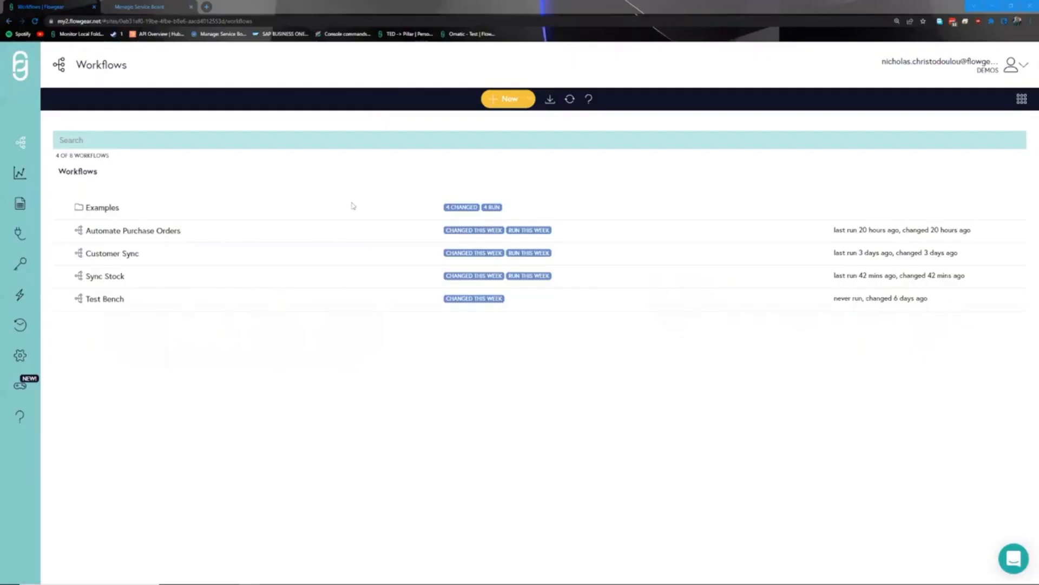
- Create a new blank workflow named "Create Tickets"
left_click(24, 142)
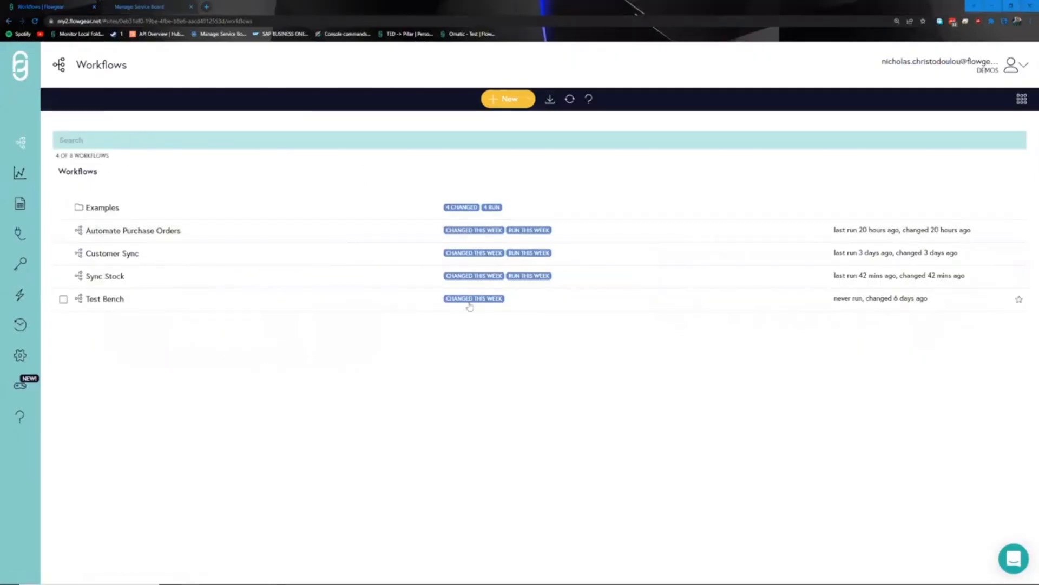
left_click(505, 103)
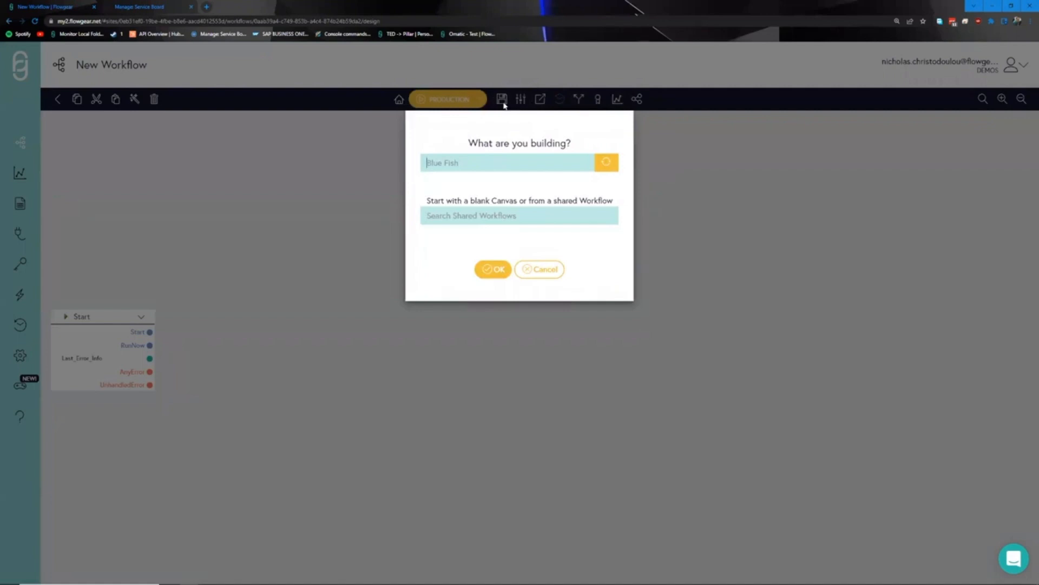
type("Create Tickets")
key("Return")
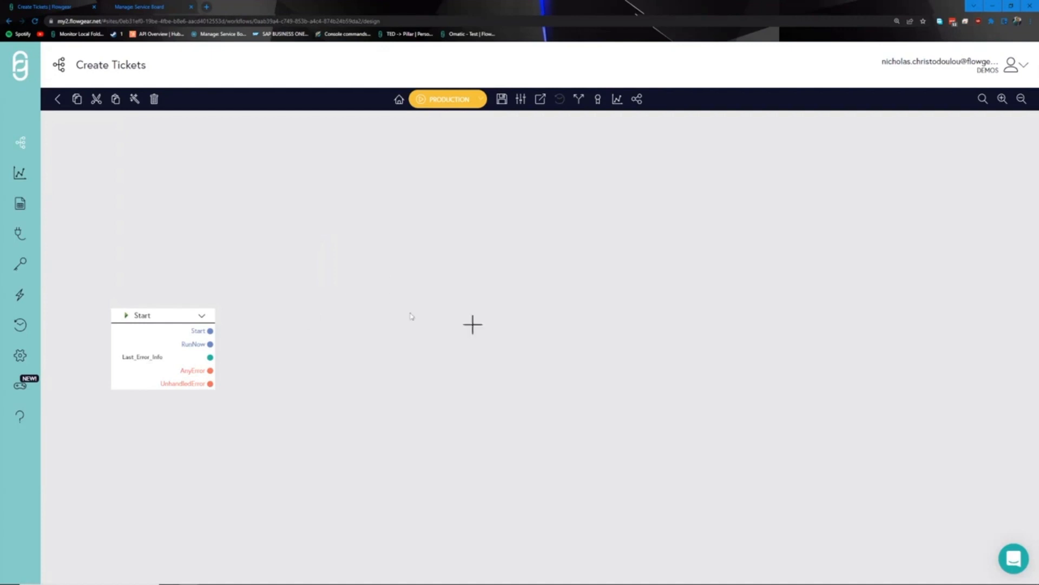
- Add a ConnectWise Manage node to the Create Tickets workflow and set its connection to ConnectWise Sandbox
left_click(470, 327)
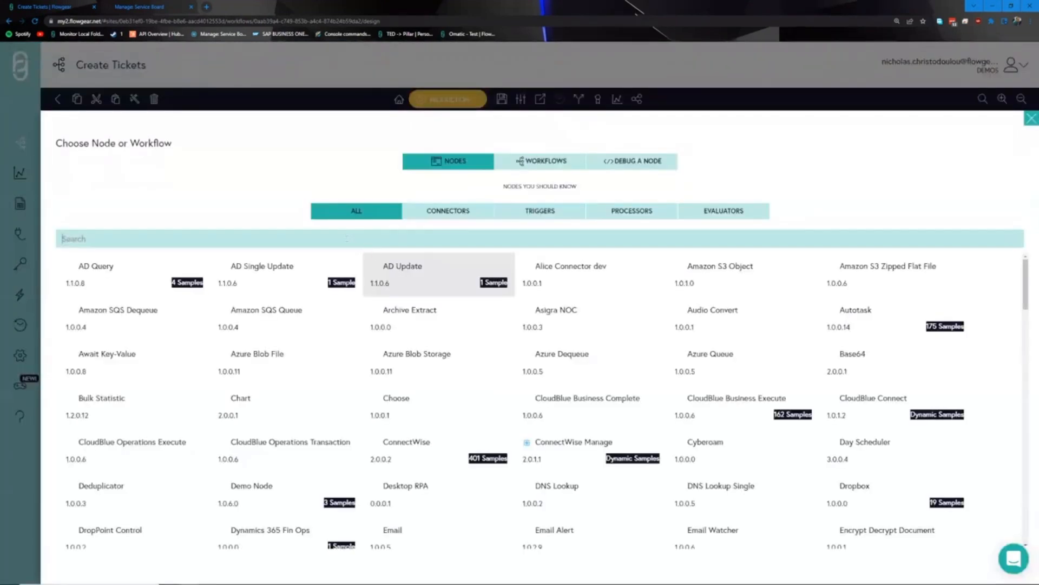
type("connect")
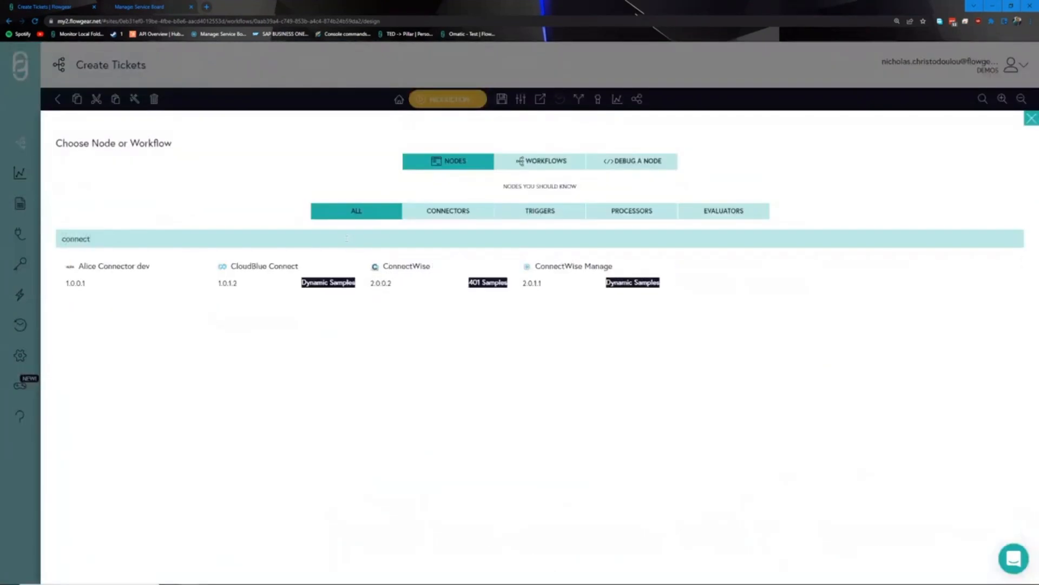
left_click(550, 281)
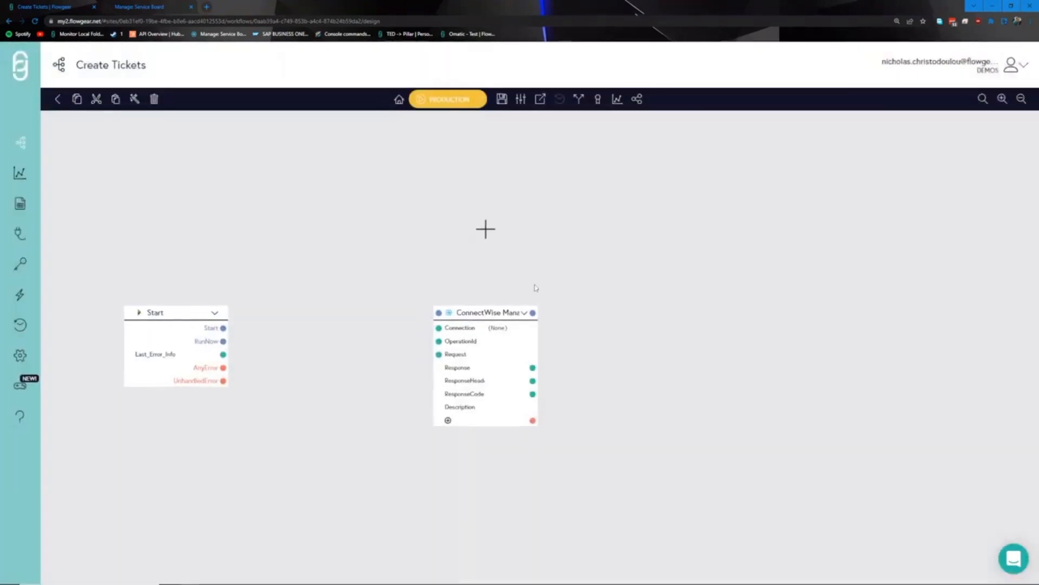
left_click(520, 329)
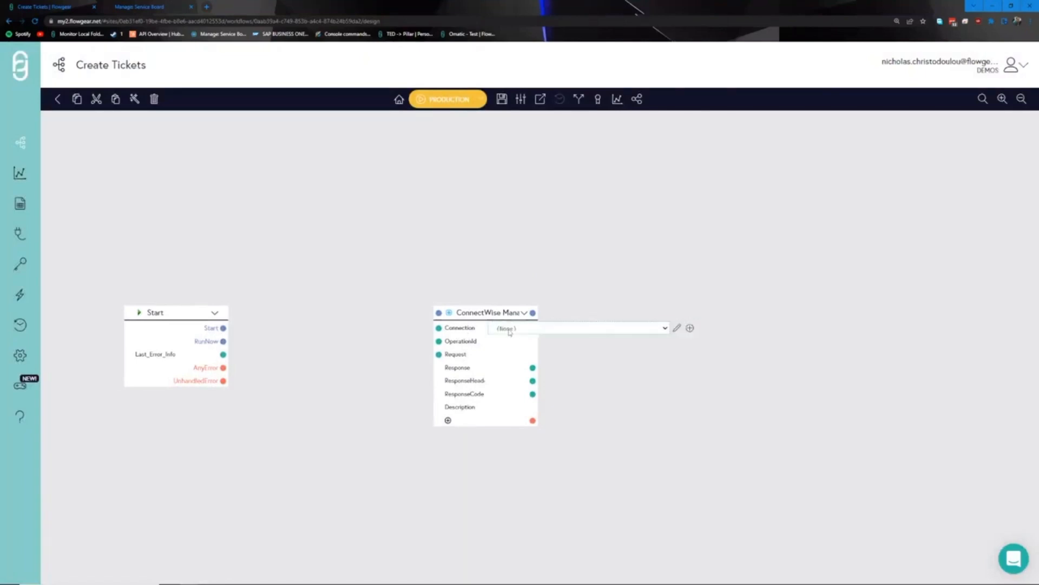
left_click(508, 329)
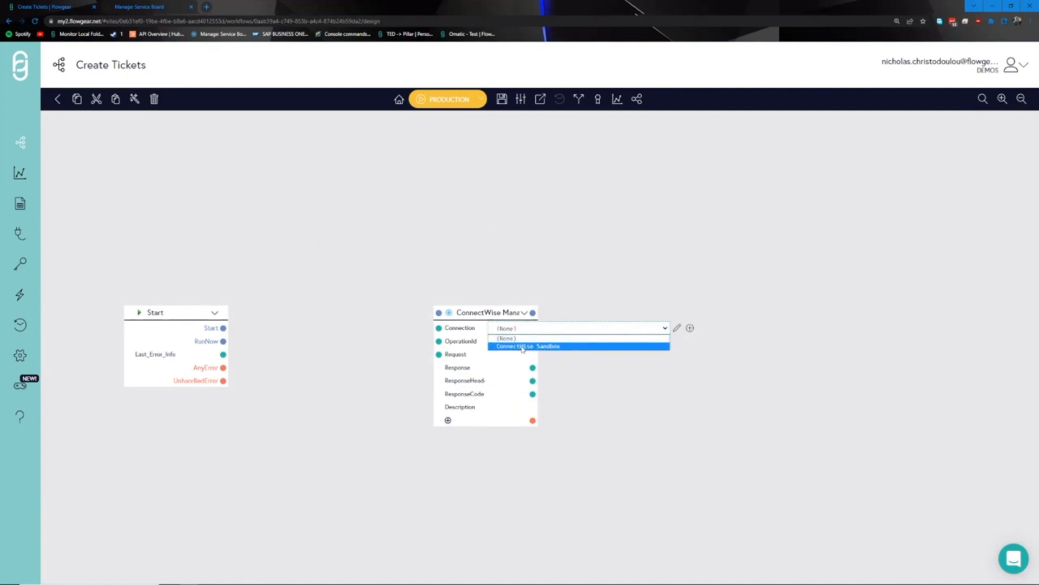
left_click(523, 348)
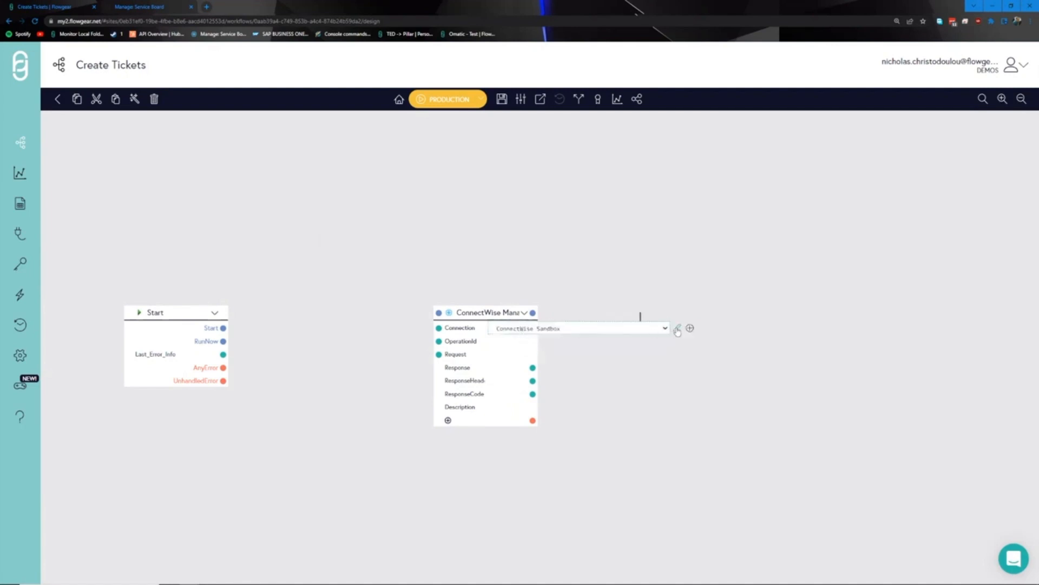
- Review the ConnectWise Sandbox connection's settings, including its site environment, and return to the Create Tickets workflow
left_click(677, 329)
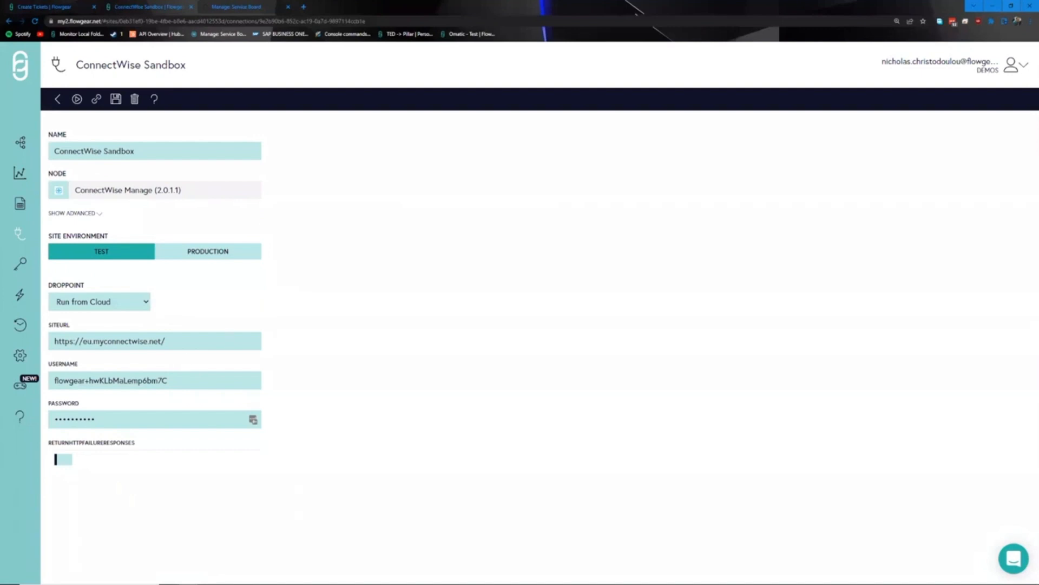
left_click(195, 253)
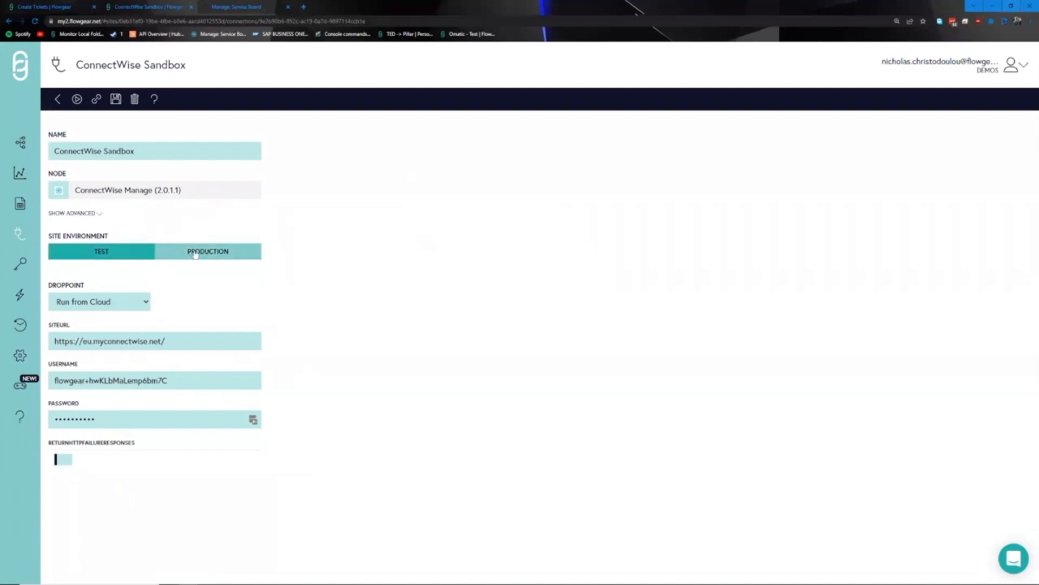
left_click(112, 254)
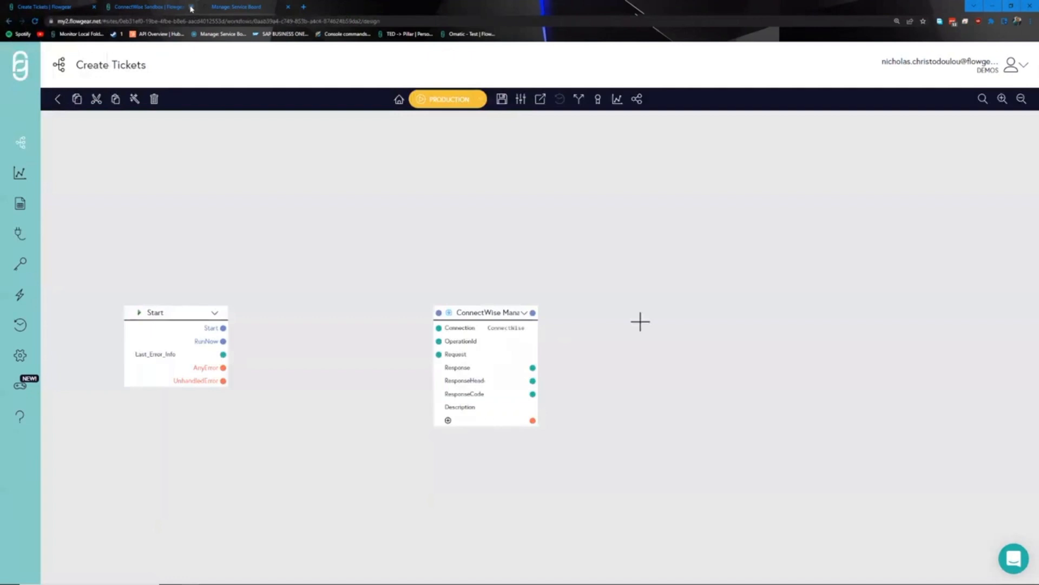
left_click(191, 7)
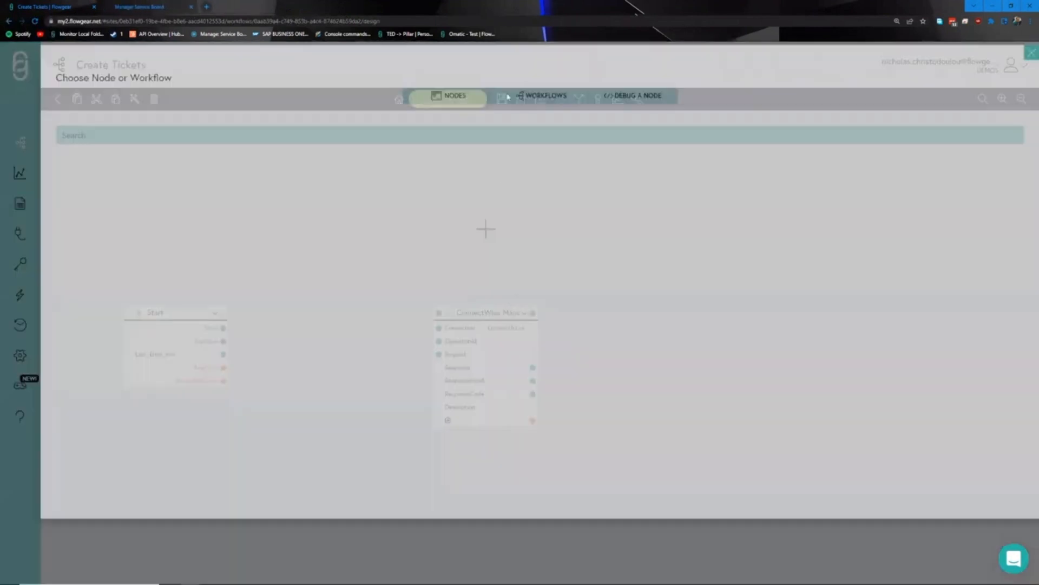
key("Escape")
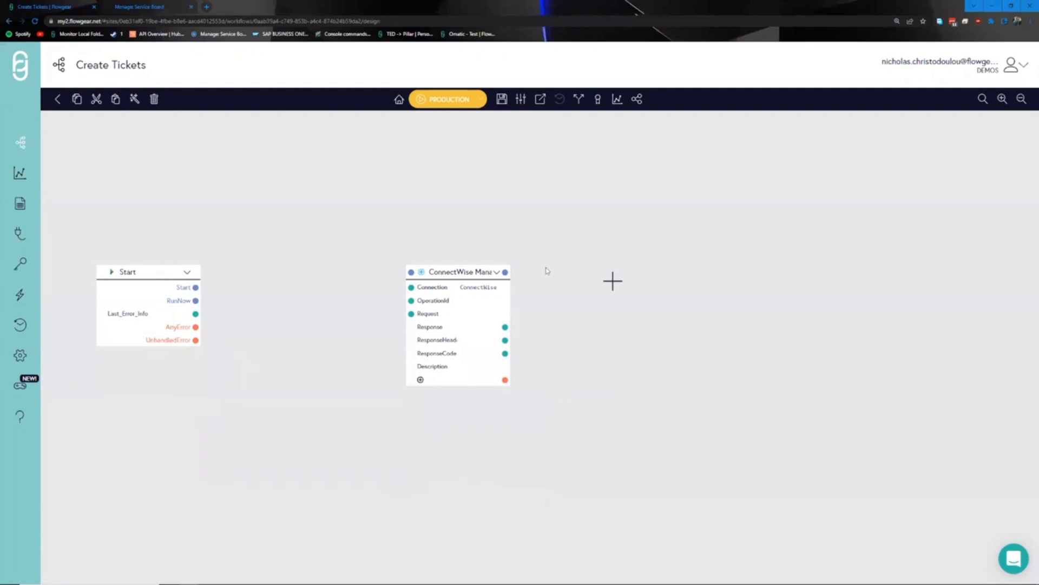
- Find the samples matching "post ticket" for the ConnectWise Manage node and apply the postServiceTickets sample
left_click(497, 273)
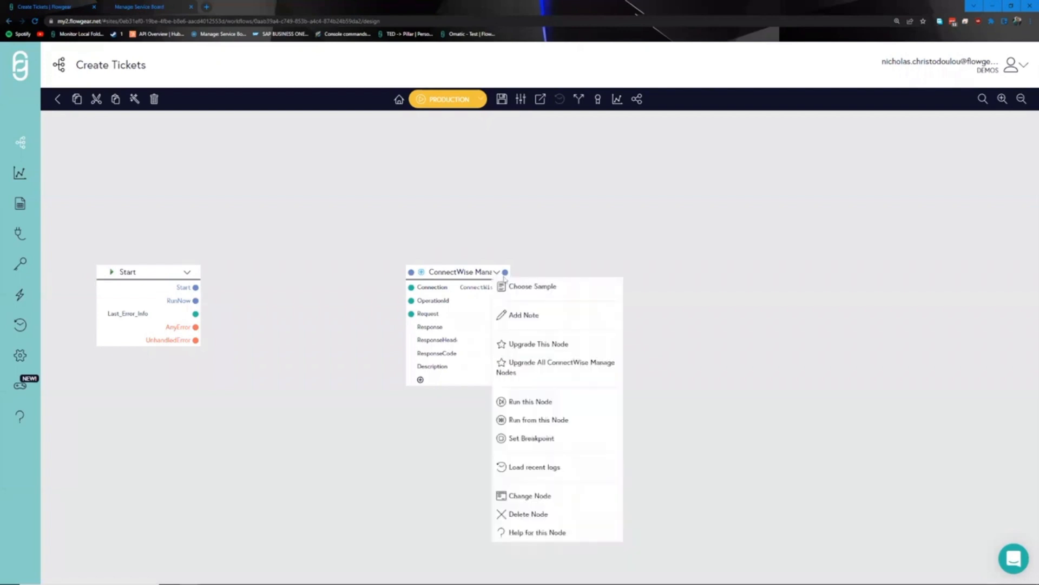
left_click(530, 287)
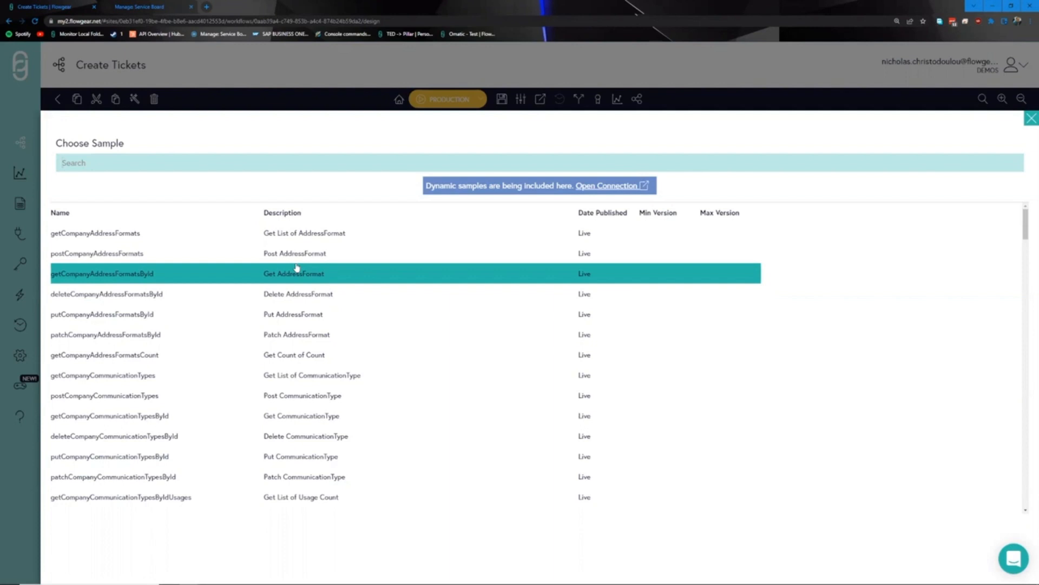
type("post ticket")
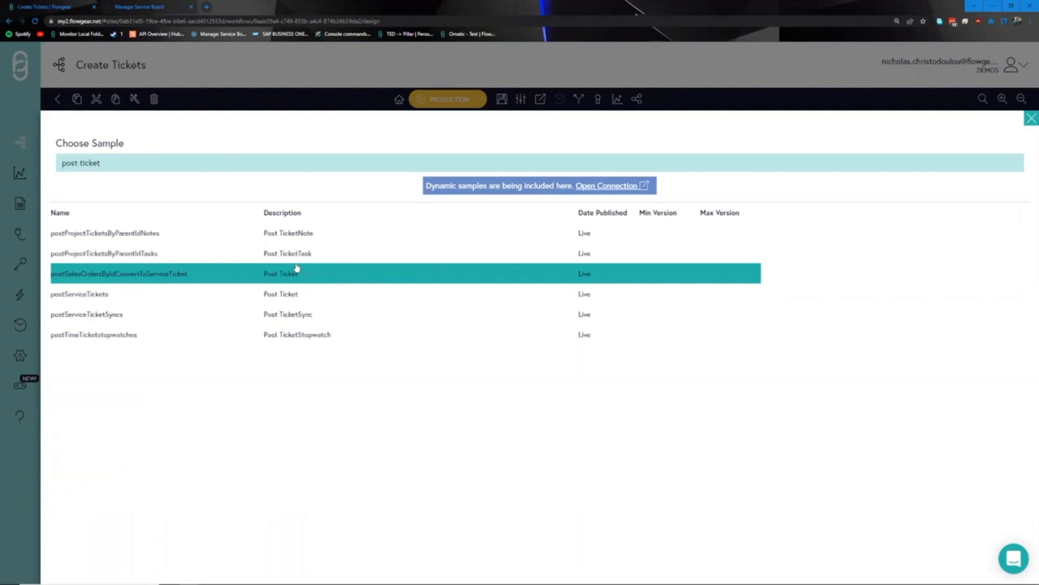
left_click(115, 296)
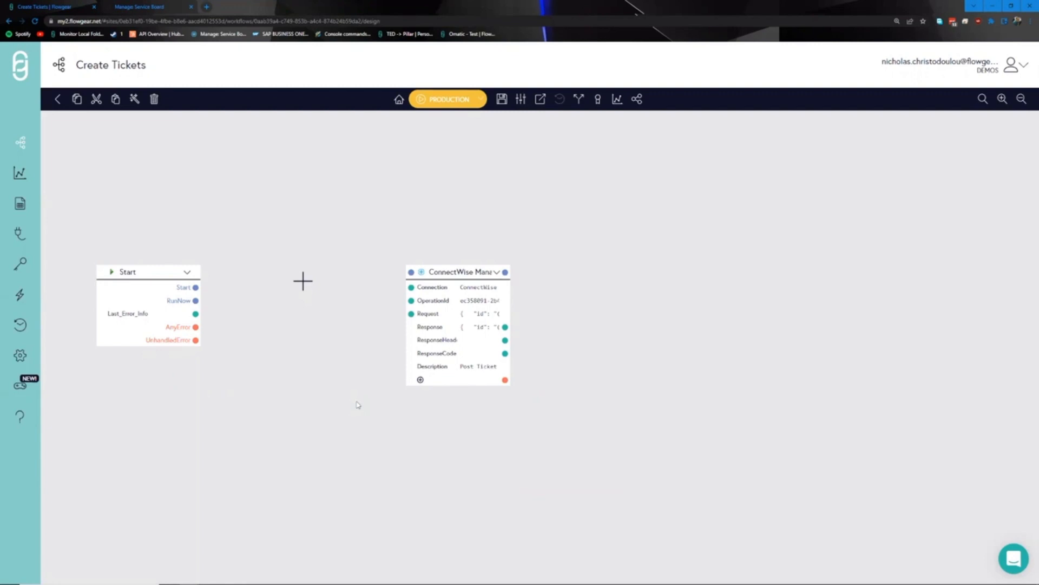
- Examine the fields in the Request body of the ConnectWise Manage node's Post Ticket sample
left_click(492, 316)
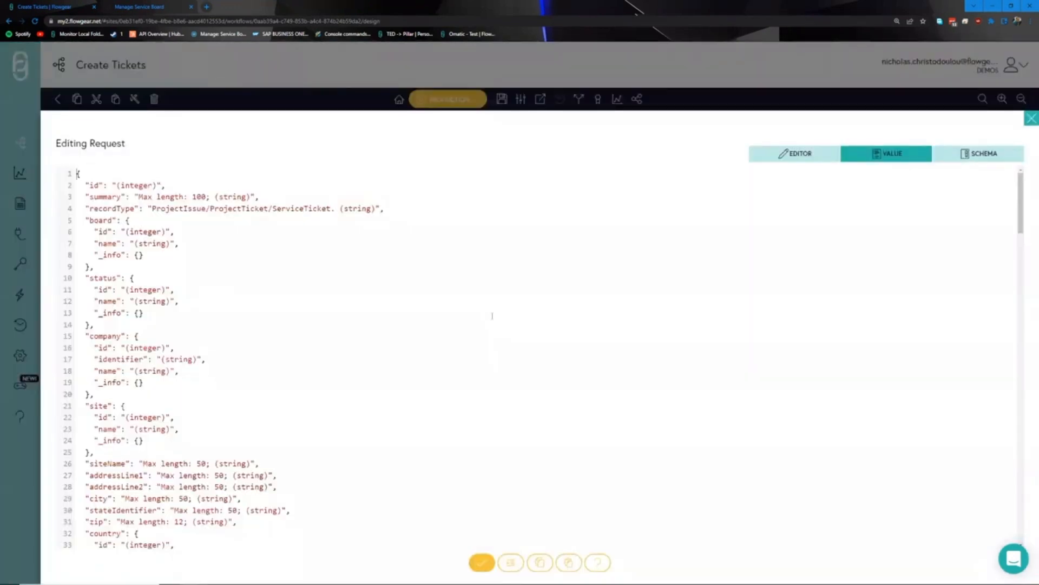
scroll(492, 316, "down", 10)
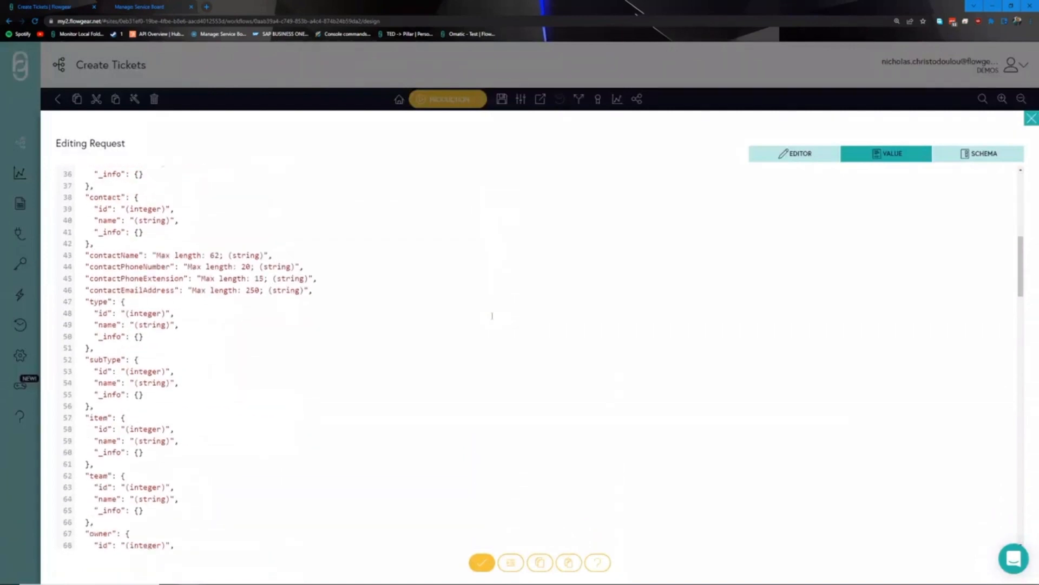
scroll(492, 316, "down", 5)
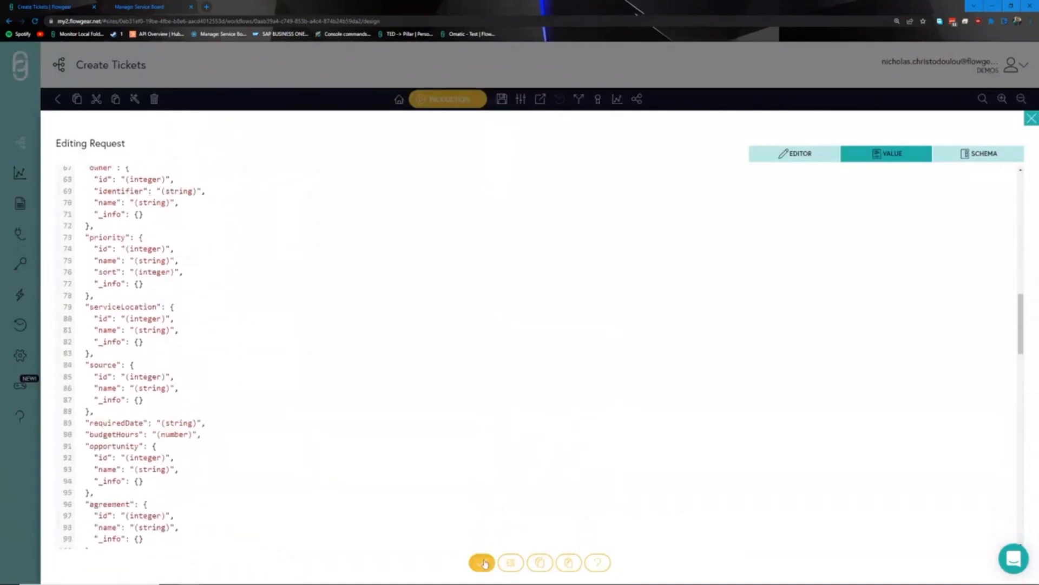
left_click(484, 563)
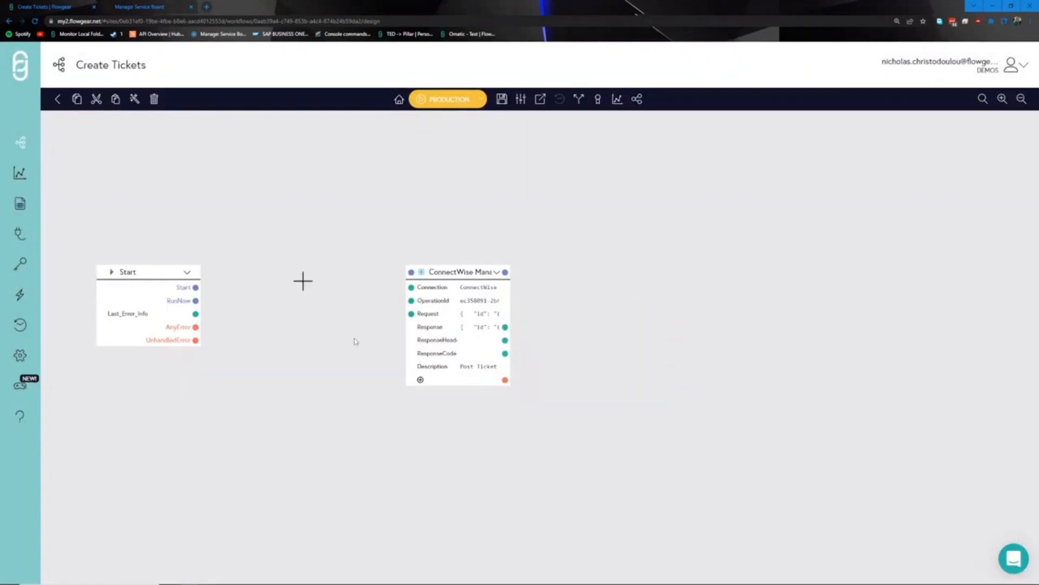
- Bind the workflow to a POST API endpoint at /rest/v1/tickets in the workflow settings and save the workflow
left_click_drag(345, 342, 381, 370)
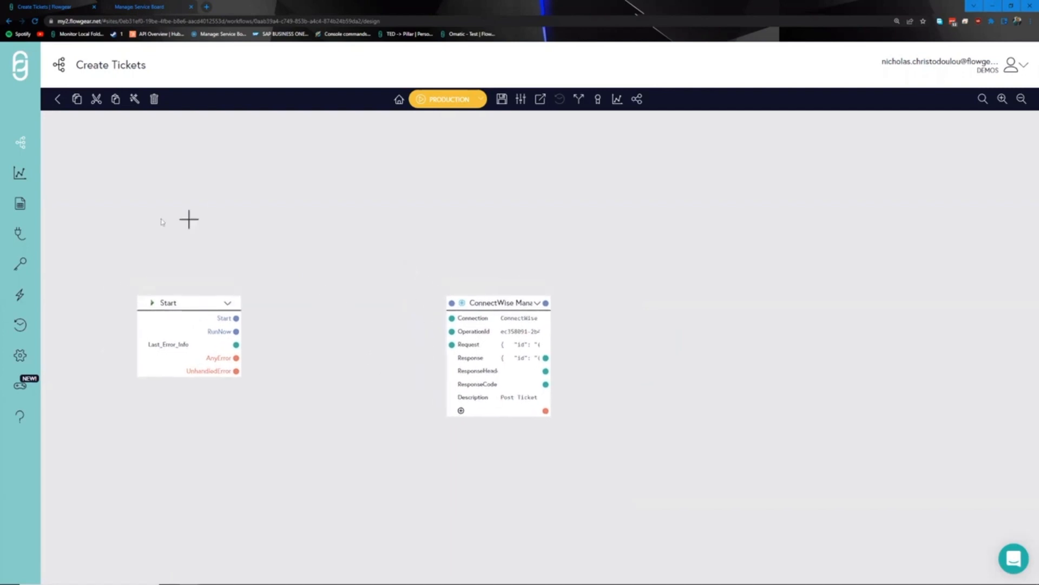
left_click_drag(314, 362, 342, 393)
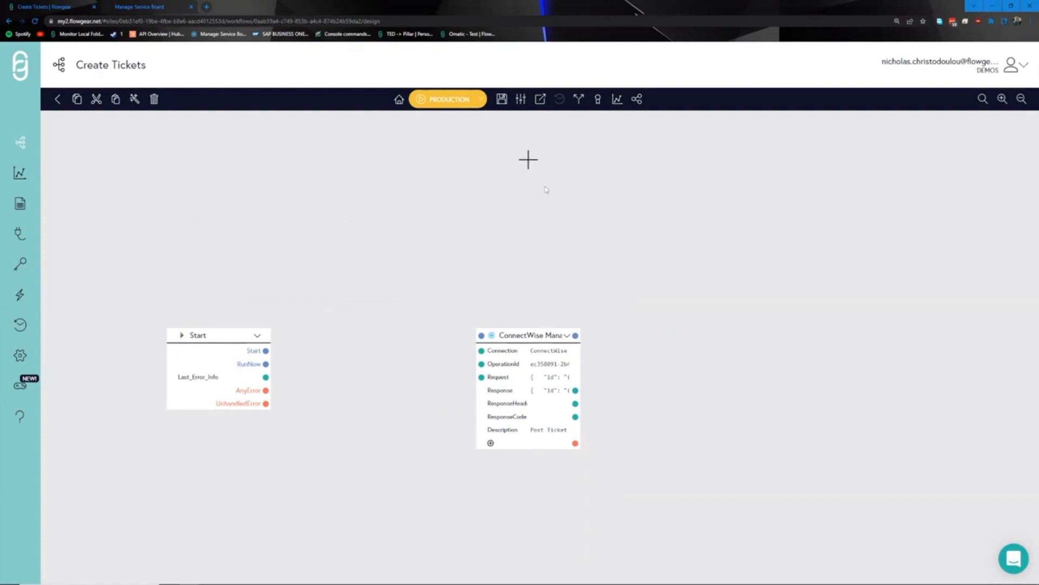
left_click(520, 100)
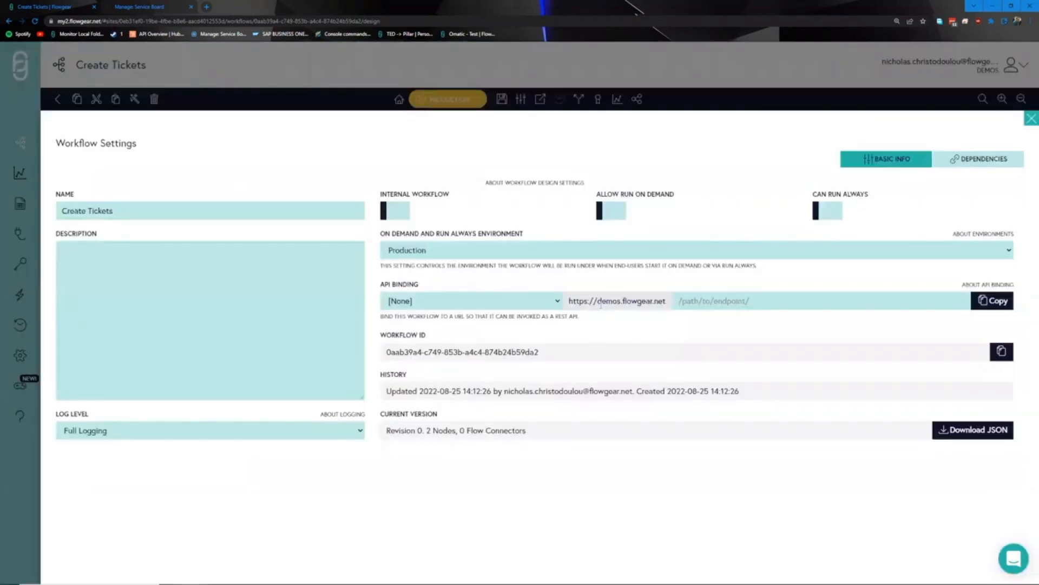
left_click_drag(598, 301, 613, 301)
left_click(614, 302)
left_click(544, 302)
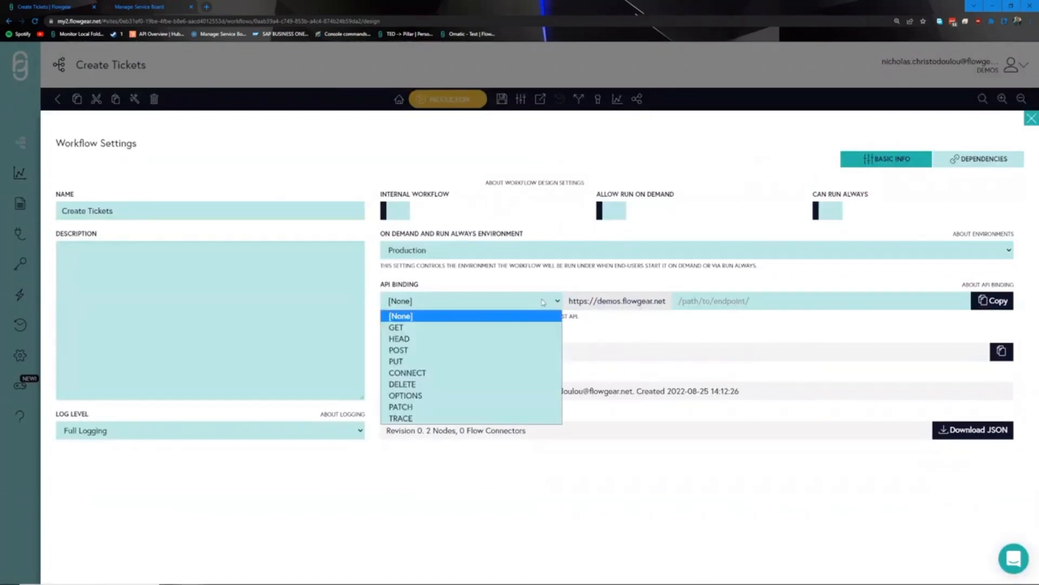
left_click(412, 349)
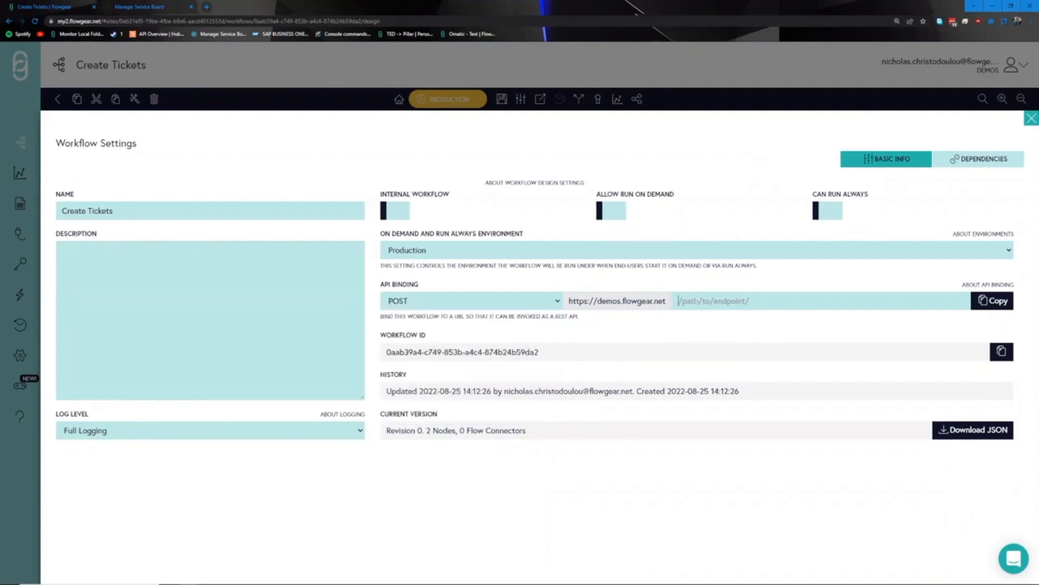
left_click(697, 300)
type("/rest/v1/tickets")
left_click(583, 256)
left_click(557, 264)
scroll(503, 98, "down", 1)
left_click(504, 97)
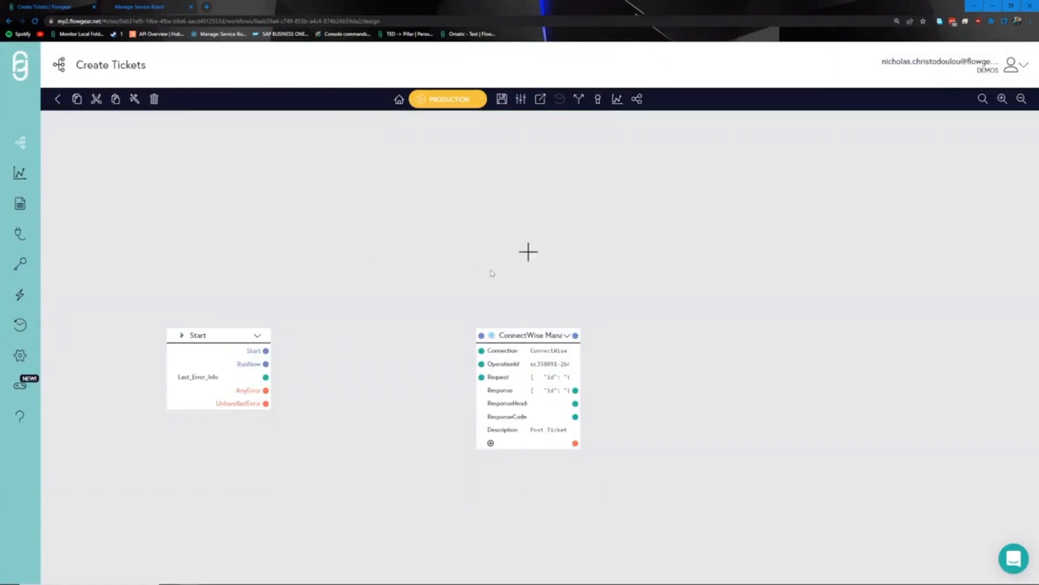
- Add a Variable Bar node above the Start node, give it the FgRequestBody special property, and save the workflow
left_click_drag(446, 264, 493, 273)
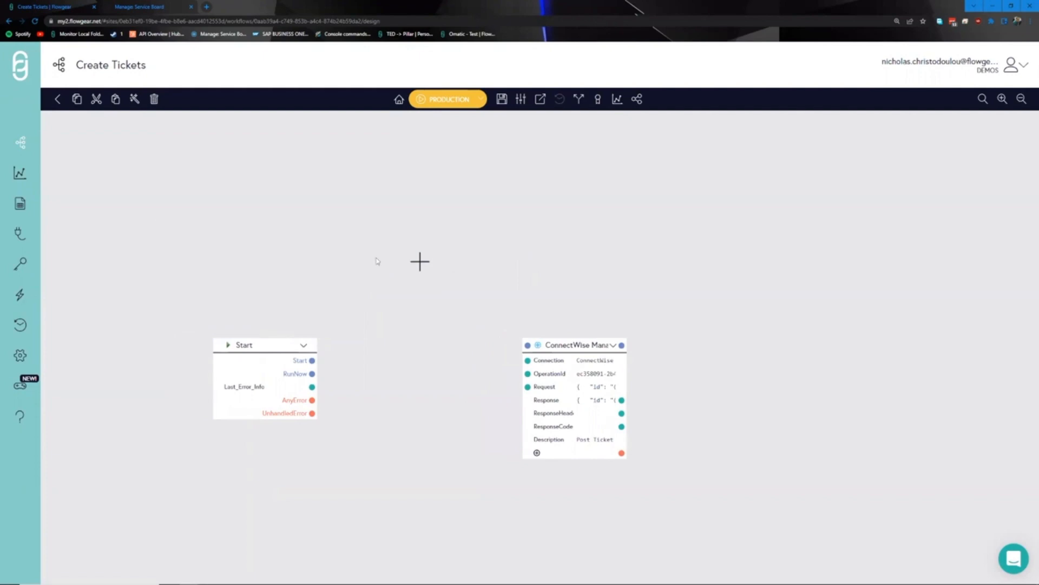
left_click(265, 262)
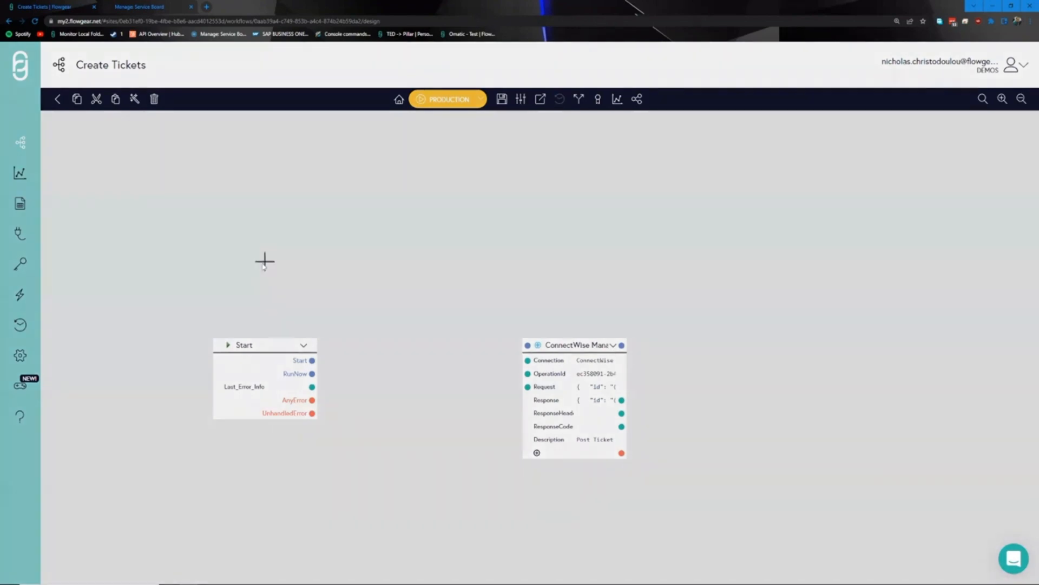
left_click(264, 263)
type("var")
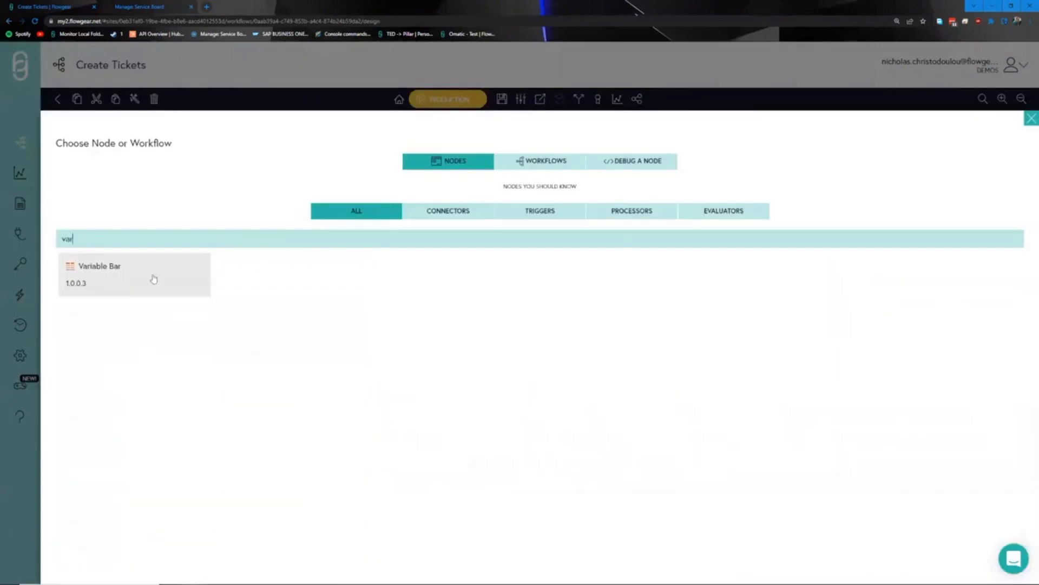
left_click(154, 279)
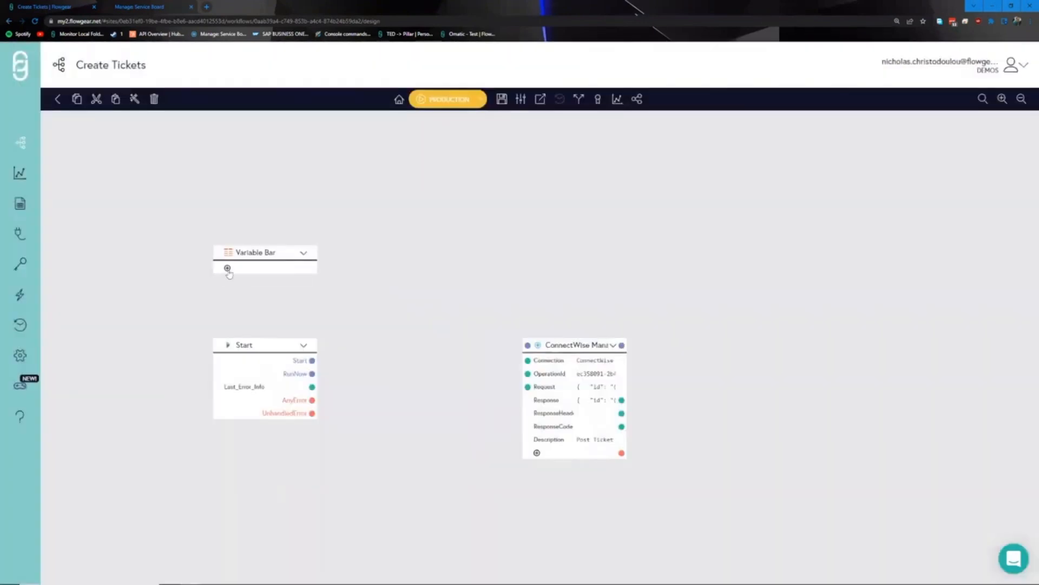
left_click(228, 268)
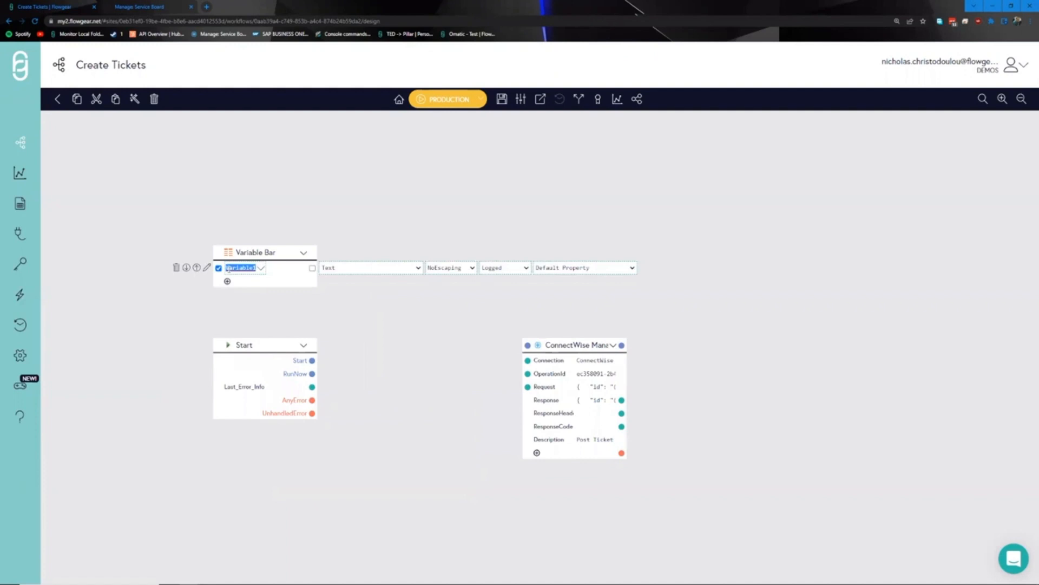
left_click(262, 269)
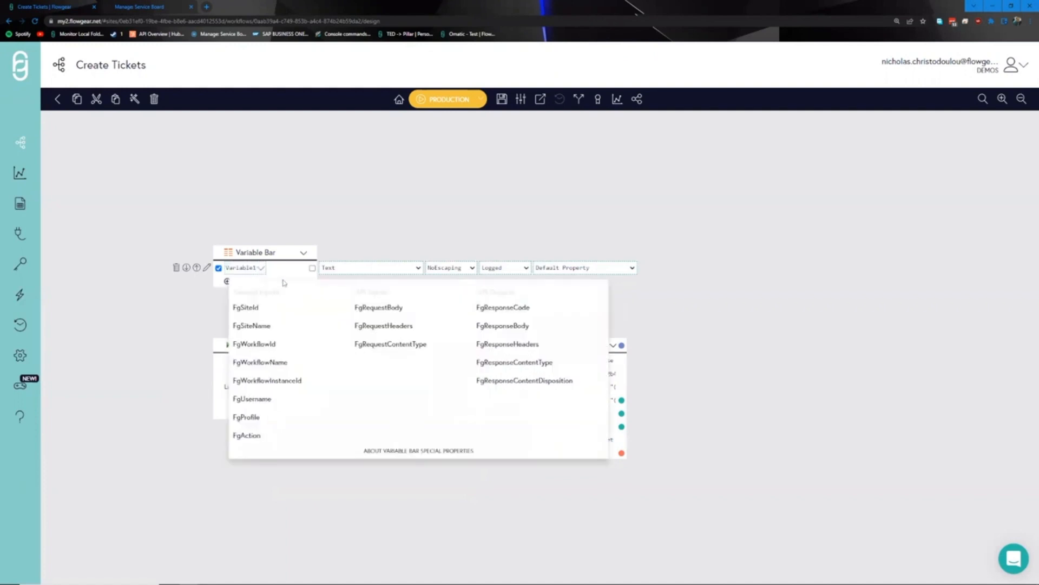
left_click(368, 314)
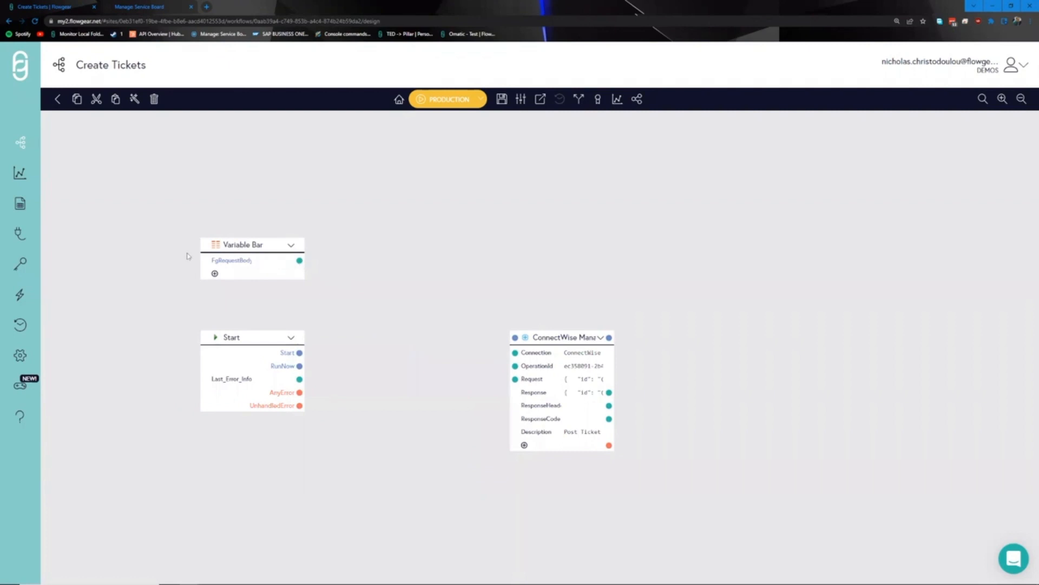
left_click(406, 254)
left_click_drag(377, 286, 362, 280)
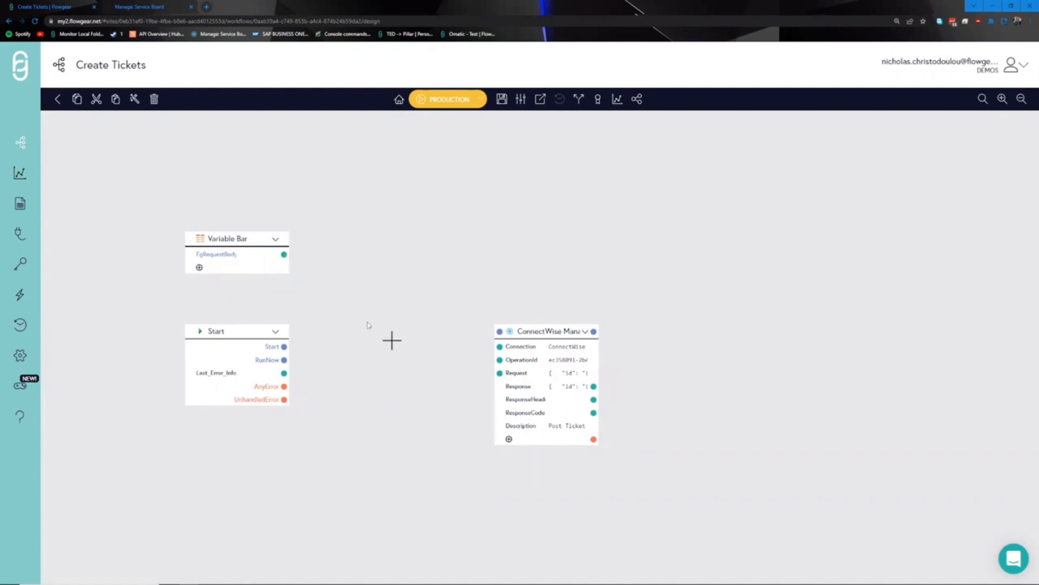
left_click(502, 99)
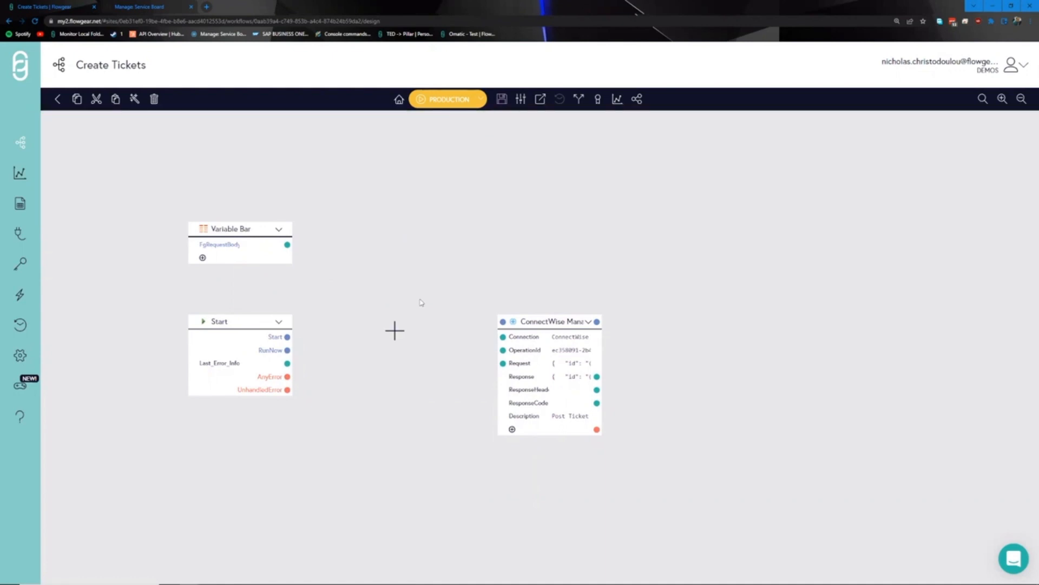
- Add a QuickMap node between the Start and ConnectWise Manage nodes
left_click(395, 330)
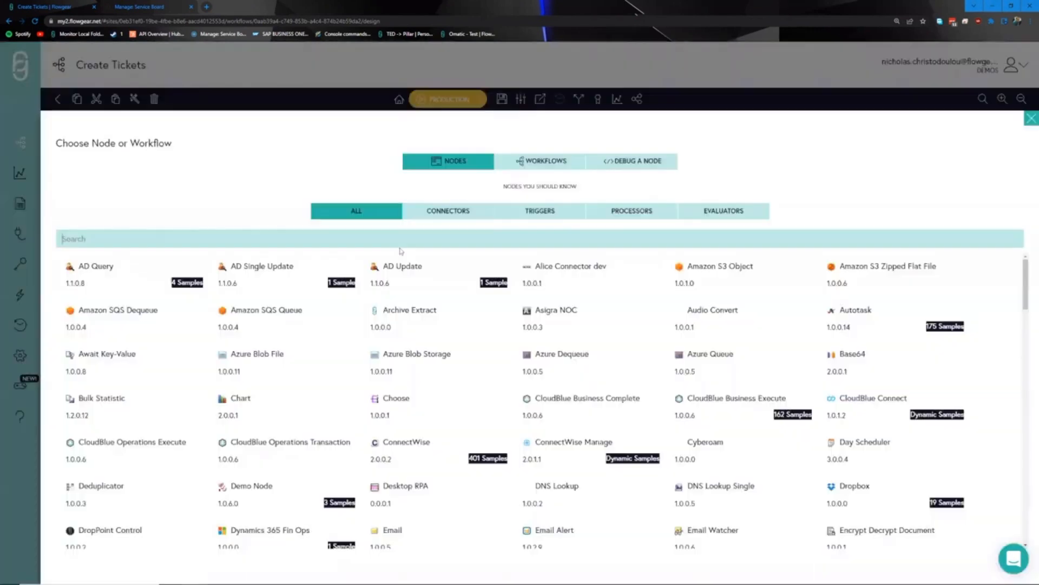
type("qy")
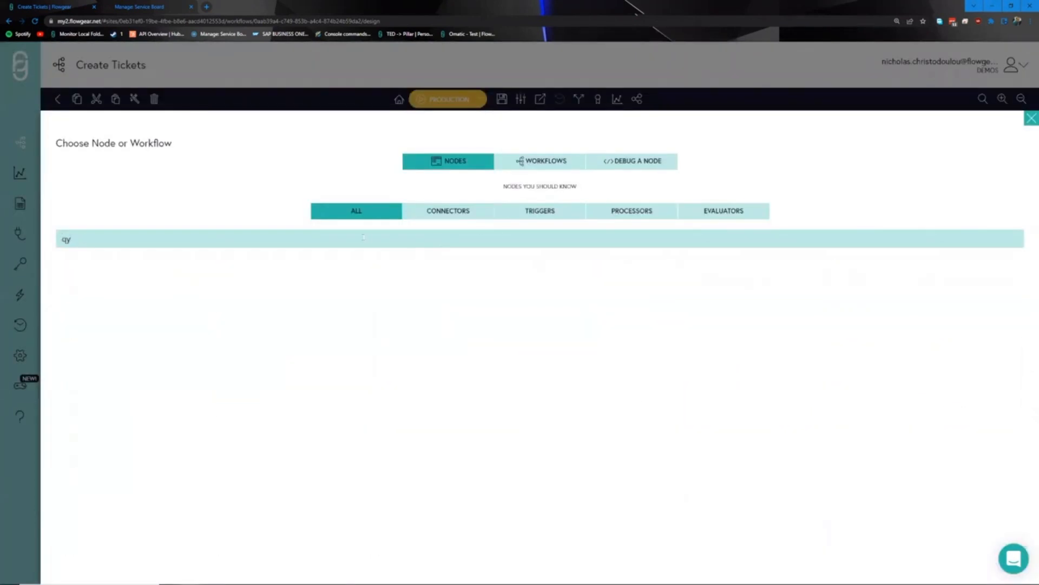
key("BackSpace")
type("uick")
left_click(271, 284)
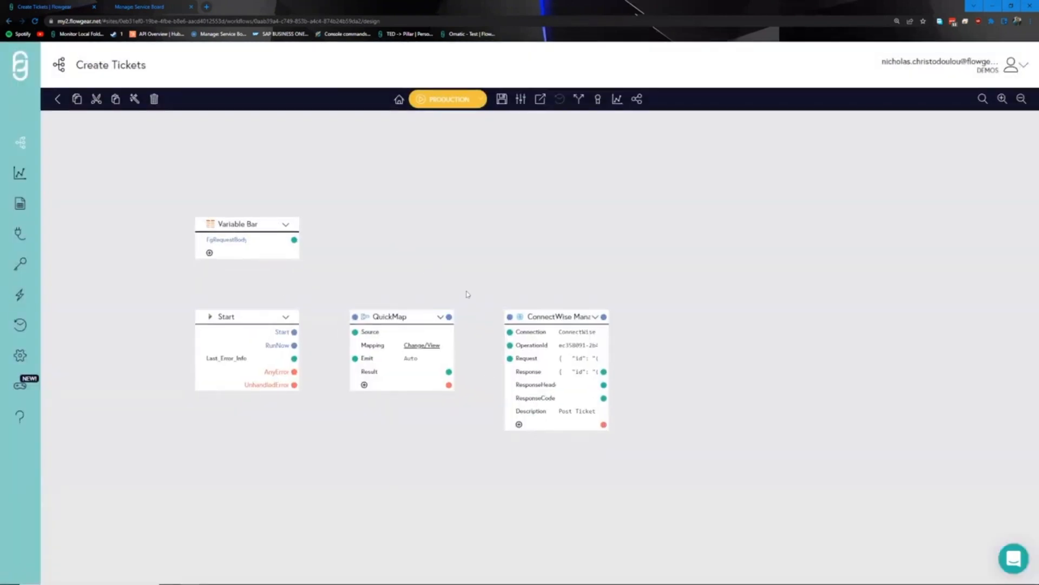
left_click(263, 224)
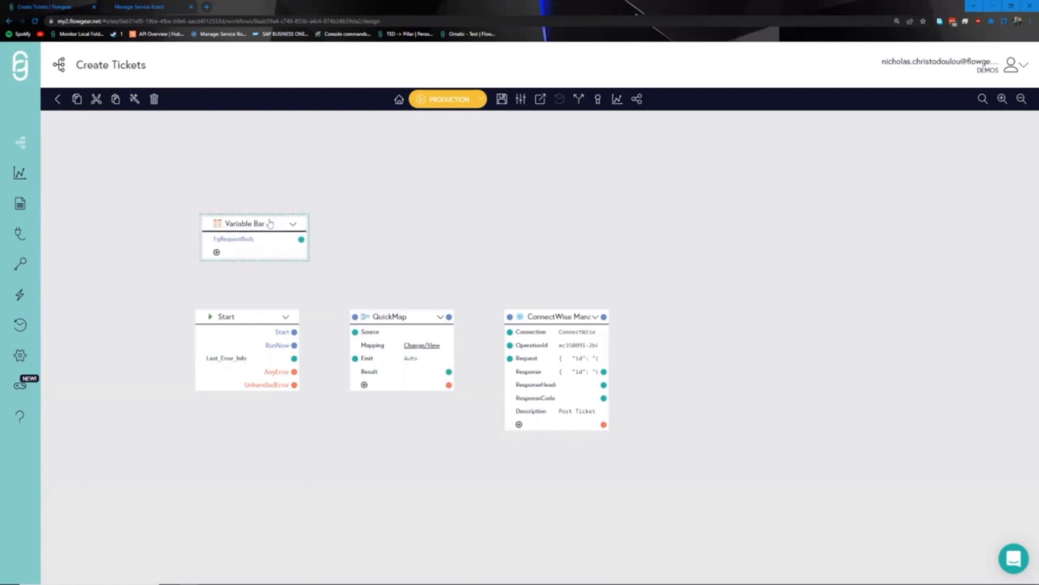
left_click(548, 317)
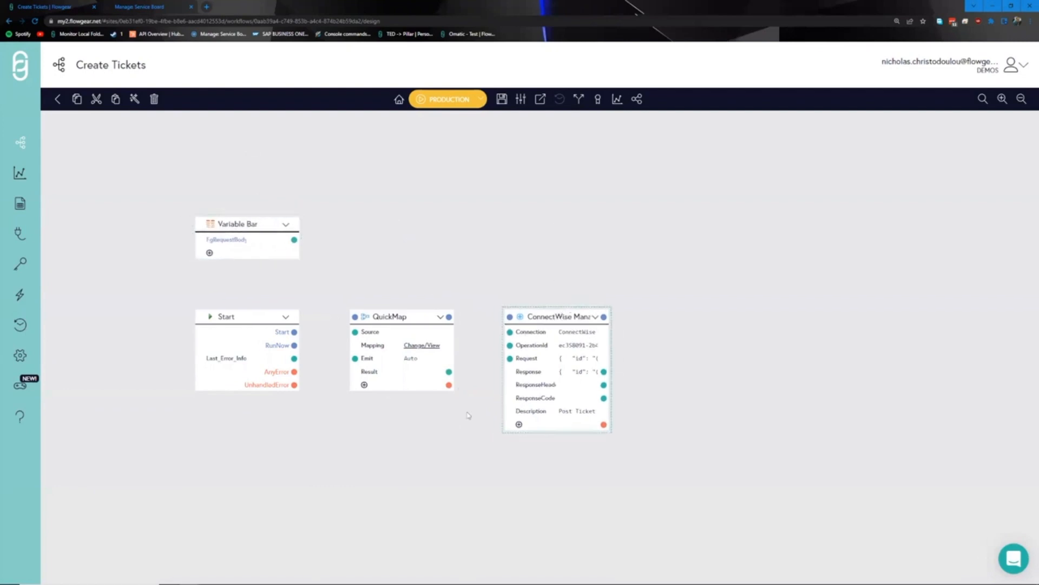
left_click_drag(556, 232, 585, 228)
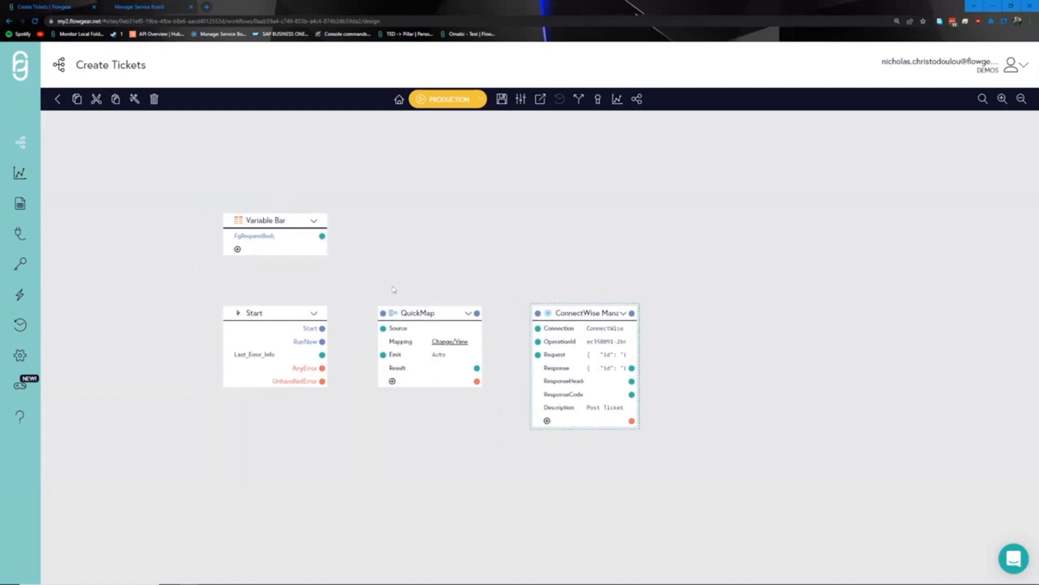
- Insert a Formatter node before QuickMap, connect RunNow and FgRequestBody to its input and Expression, and save the workflow
left_click_drag(440, 313, 596, 313)
left_click(430, 319)
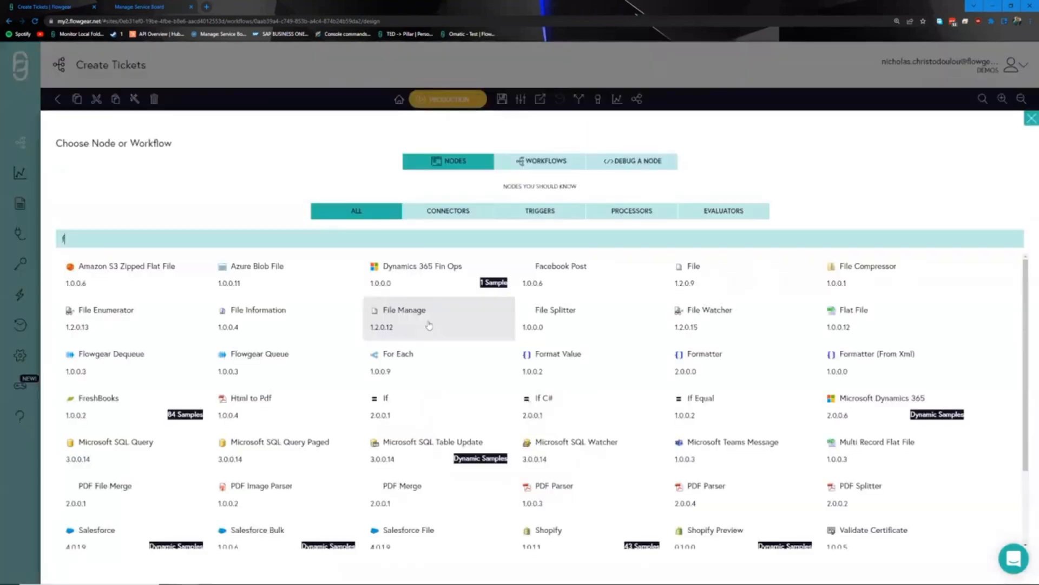
type("forma")
left_click(393, 276)
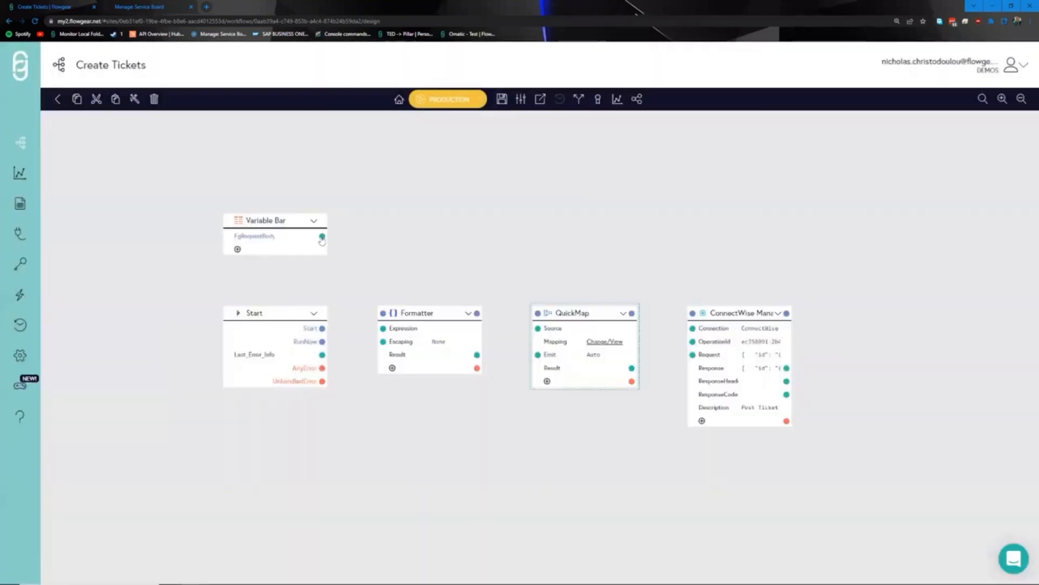
left_click_drag(323, 236, 382, 312)
left_click(502, 99)
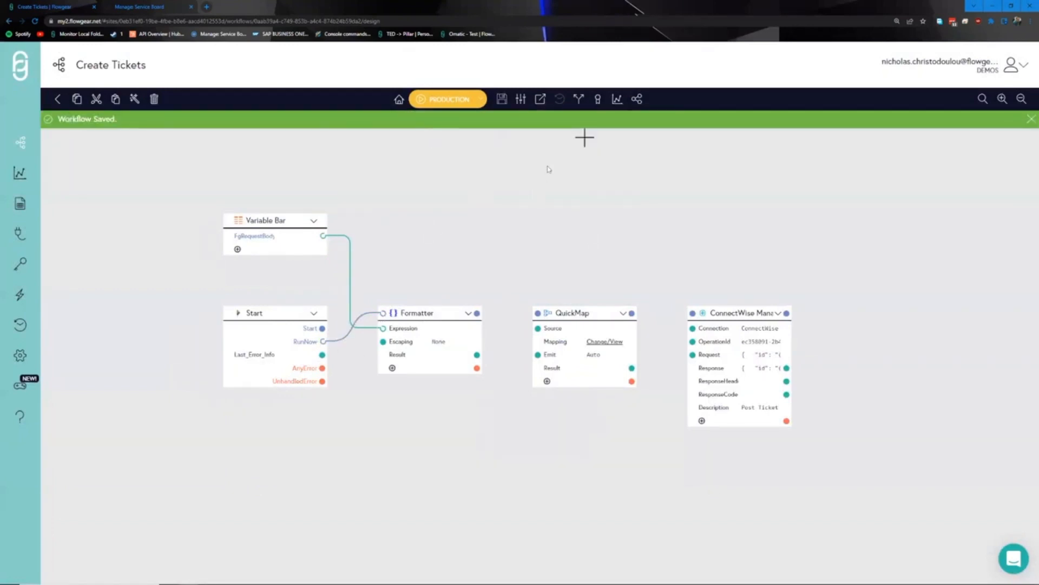
mouse_move(517, 260)
left_mouse_down()
mouse_move(476, 255)
mouse_move(505, 248)
left_mouse_up()
- Delete the Formatter node and move QuickMap and ConnectWise Manage back toward the Start node
left_click(458, 301)
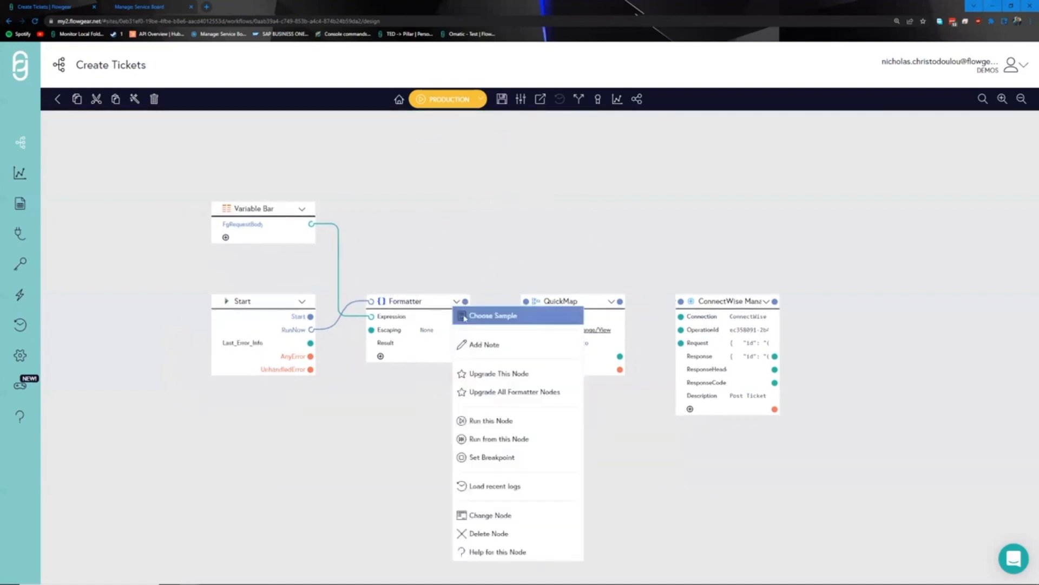
left_click(499, 533)
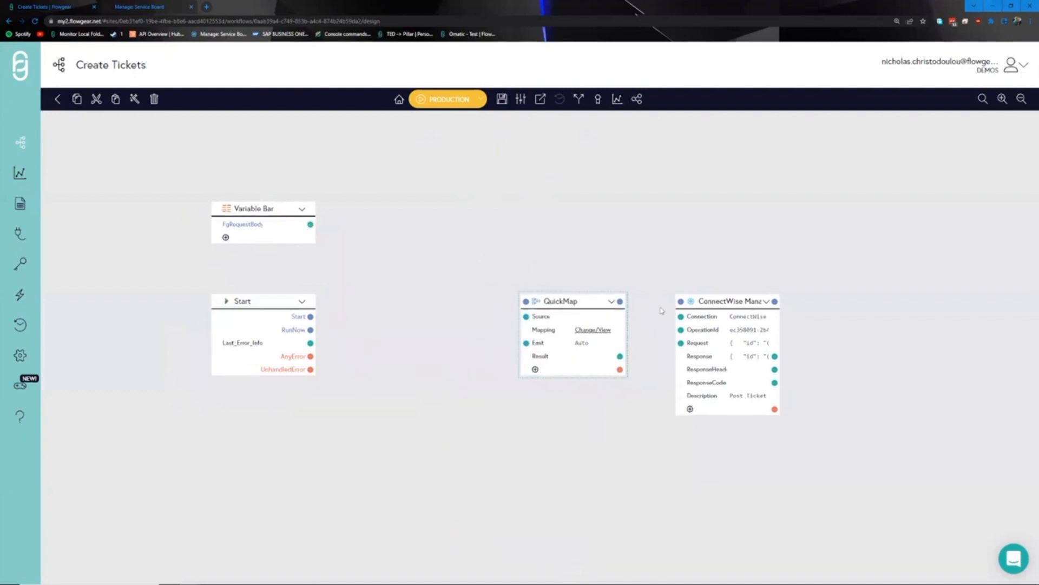
left_click_drag(560, 298, 437, 293)
left_click_drag(720, 305, 607, 300)
left_click_drag(460, 241, 492, 259)
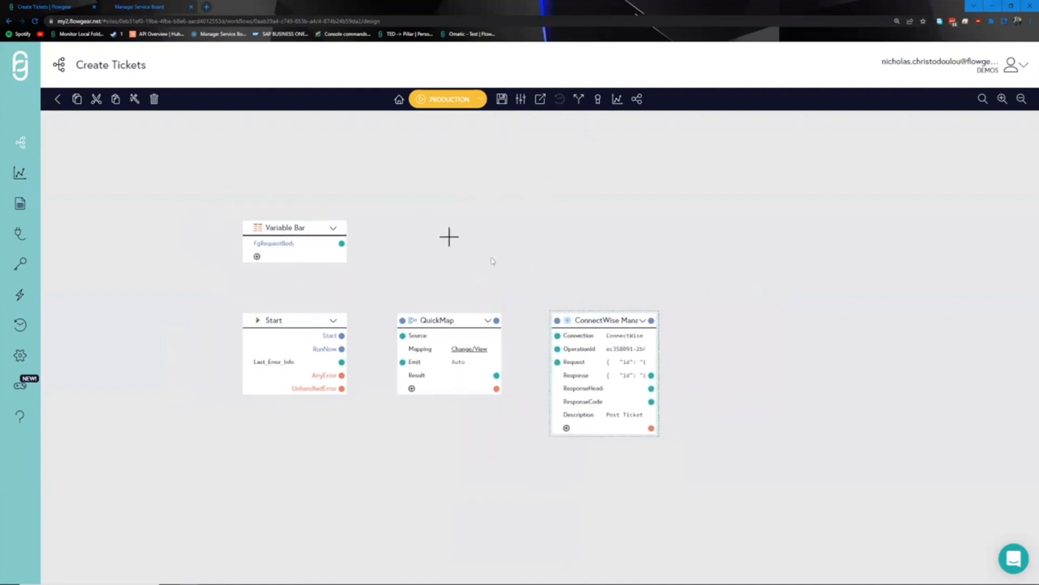
- Set FgRequestBody to sample JSON with Context "Test", TicketType "ServiceTicket", a company number, Description "Test" and Severity "Medium"
left_click(676, 285)
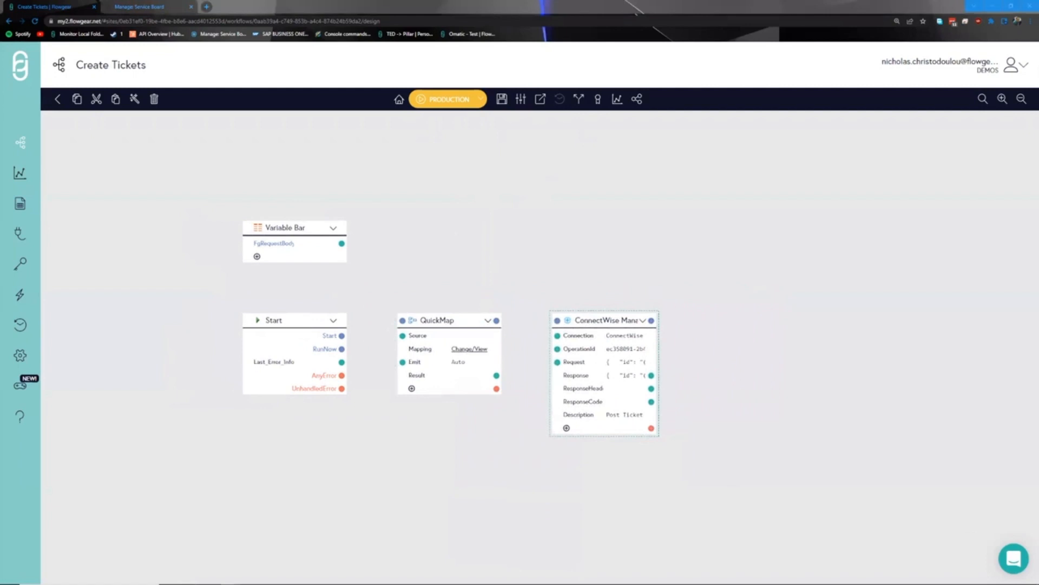
left_click(314, 245)
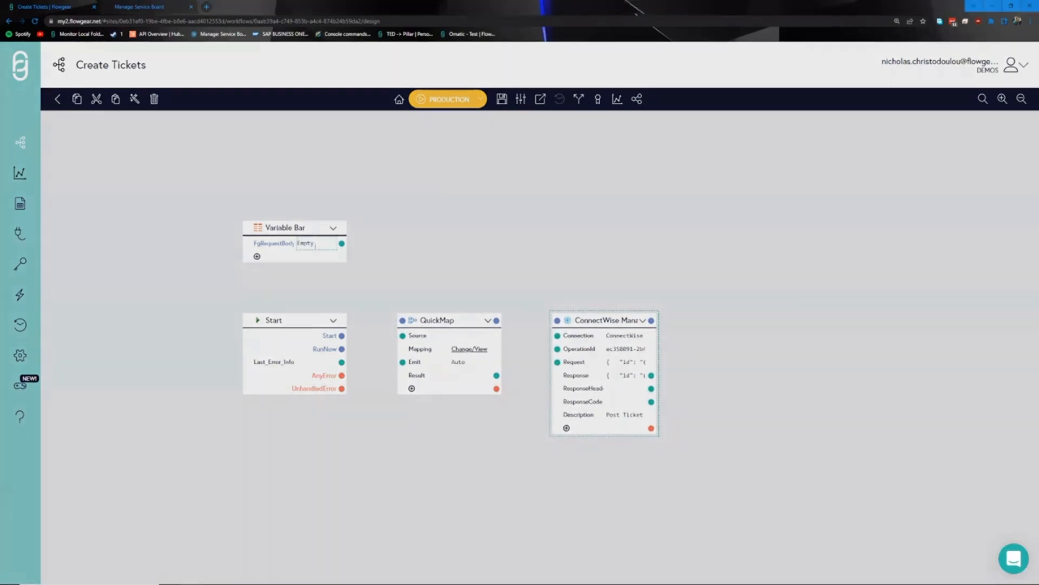
left_click(315, 246)
type("{   \"Context\": \"Test\",   \"TicketType\": \"ServiceTicket\",   \"Company\": \"6488\",   \"Description\": \"Test\",   \"Severity\": \"Medium\" }")
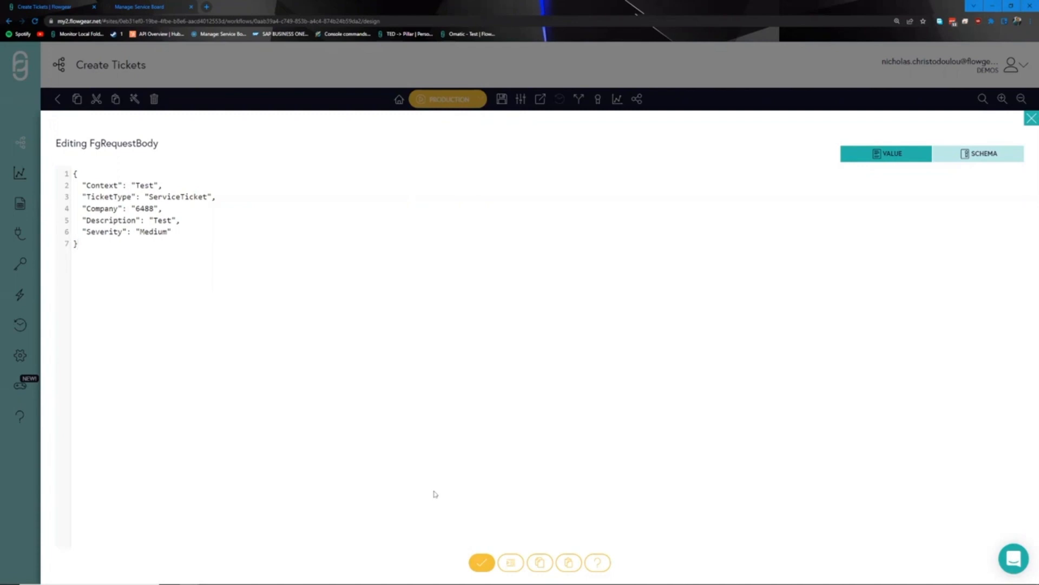
key("ctrl+a")
left_click(177, 267)
left_click(482, 562)
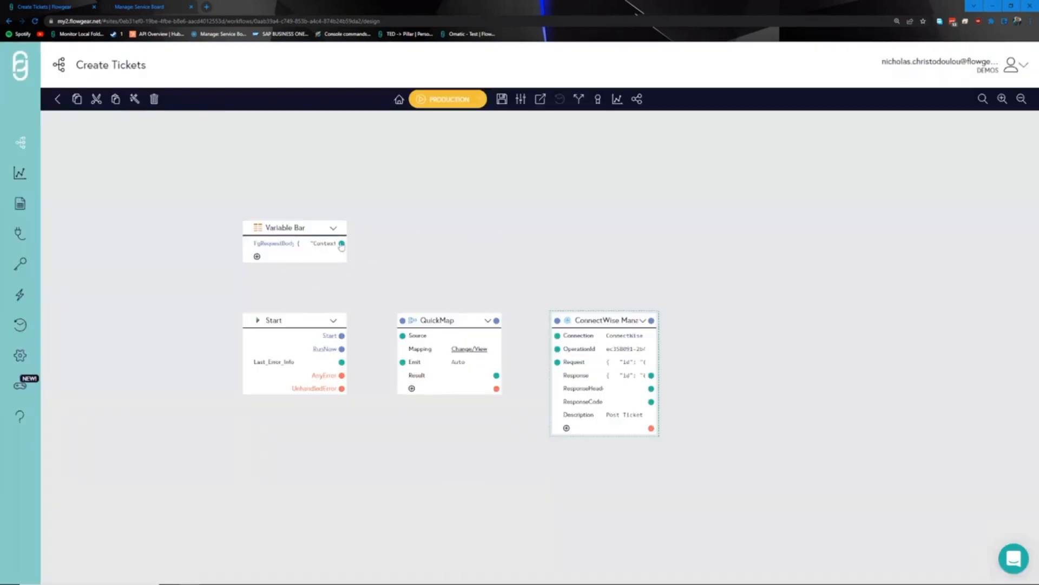
- Connect FgRequestBody to the QuickMap Source and the QuickMap Result to the ConnectWise Manage Request
left_click_drag(341, 243, 402, 335)
left_click_drag(478, 286, 459, 282)
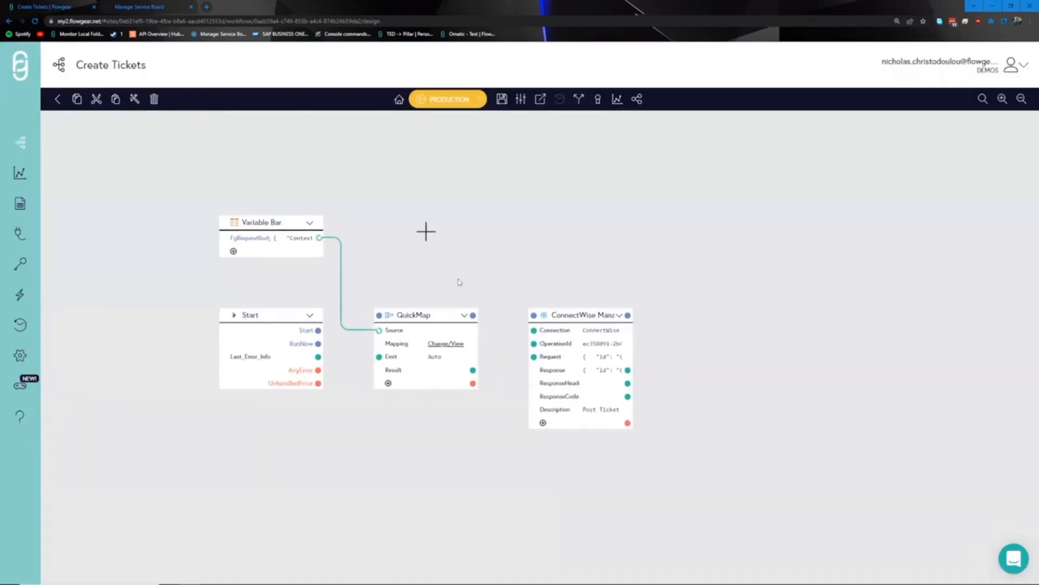
left_click_drag(527, 276, 500, 263)
left_click_drag(460, 372, 497, 342)
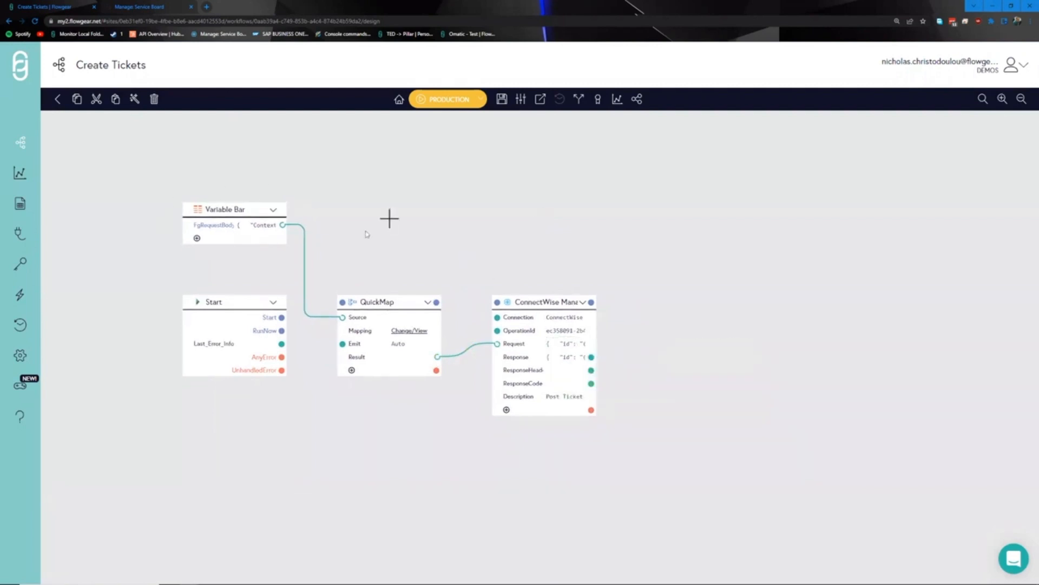
- Open the QuickMap mapping and map Context to summary and TicketType to recordType
left_click(411, 332)
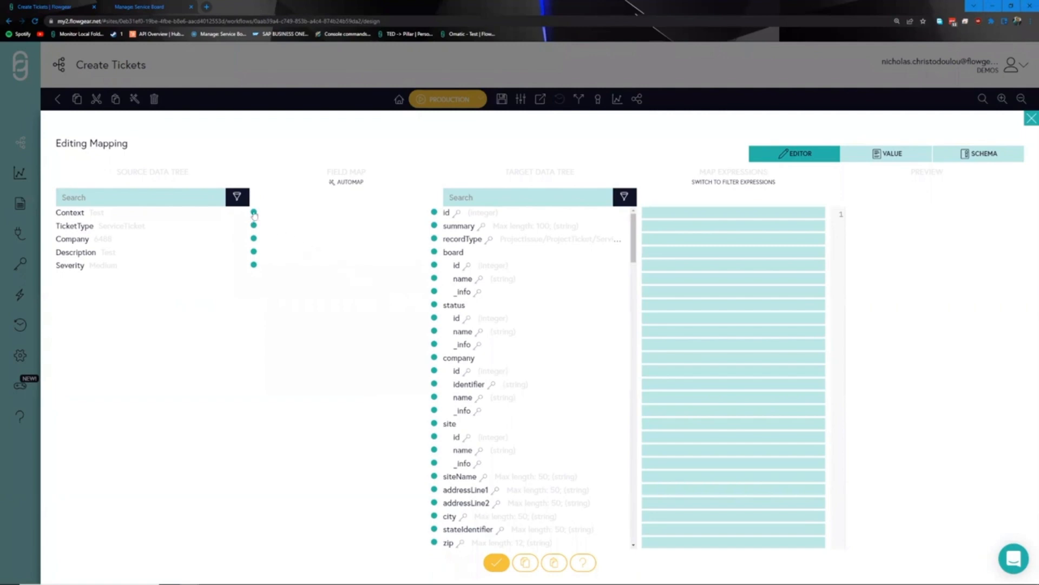
left_click_drag(254, 214, 433, 226)
left_click_drag(254, 224, 434, 239)
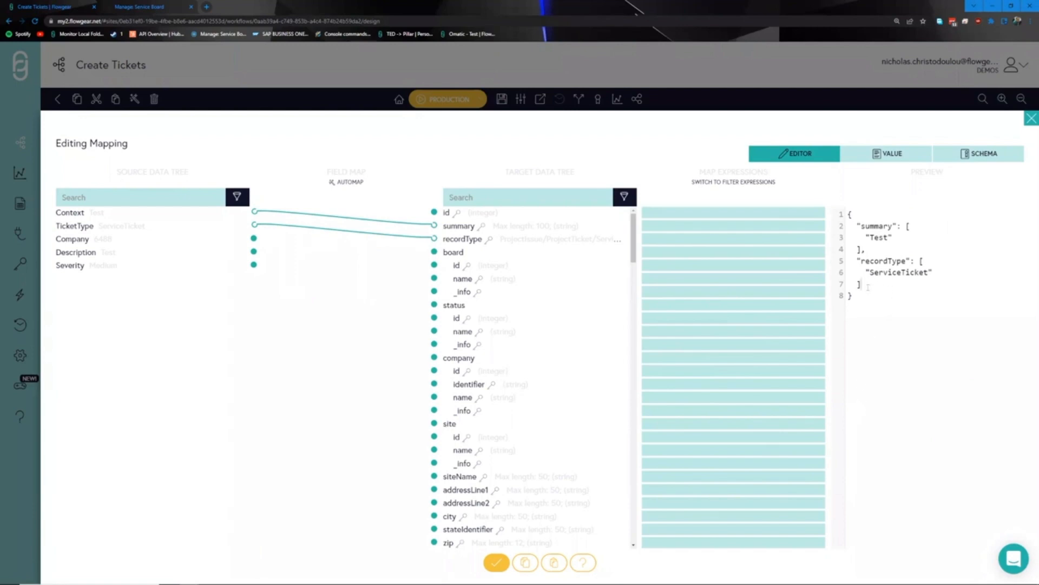
left_click_drag(904, 281, 894, 275)
left_click(893, 324)
- Set the map expressions to FIRST({Context}) for summary and FIRST({TicketType}) for recordType
left_click(667, 226)
type("FIRST(")
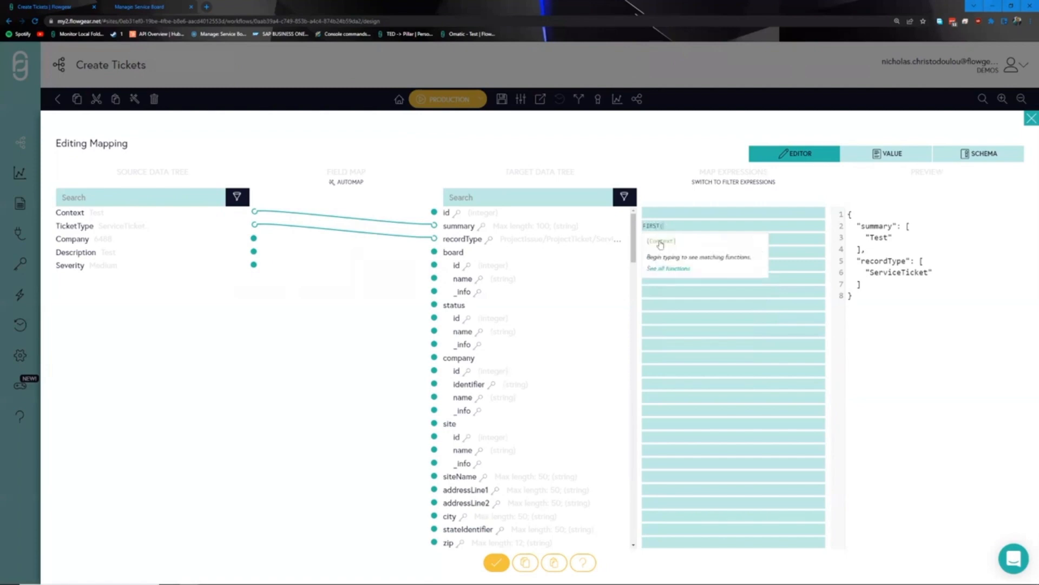
left_click(661, 242)
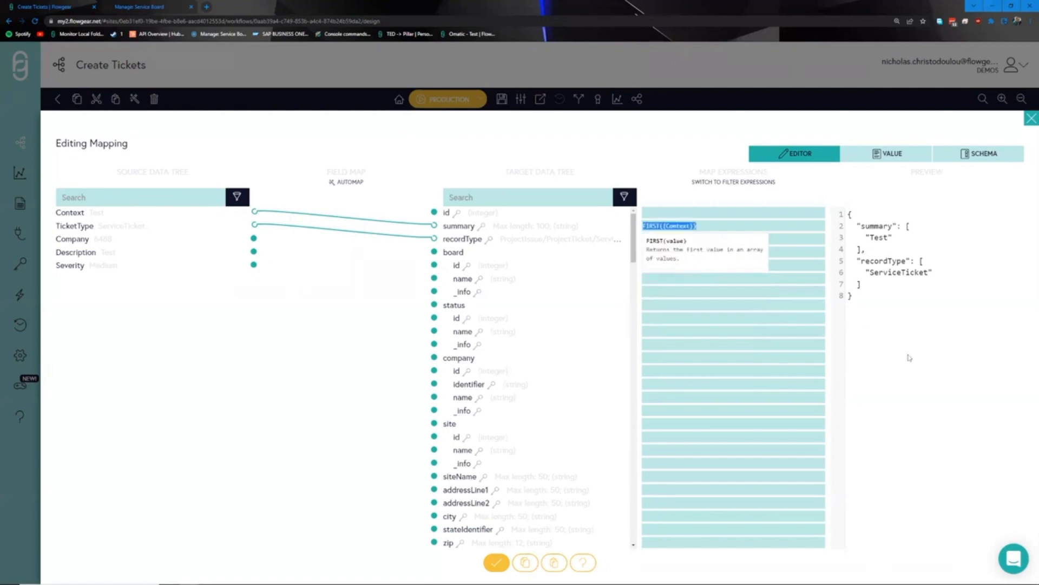
left_click(685, 239)
type("FIRST(")
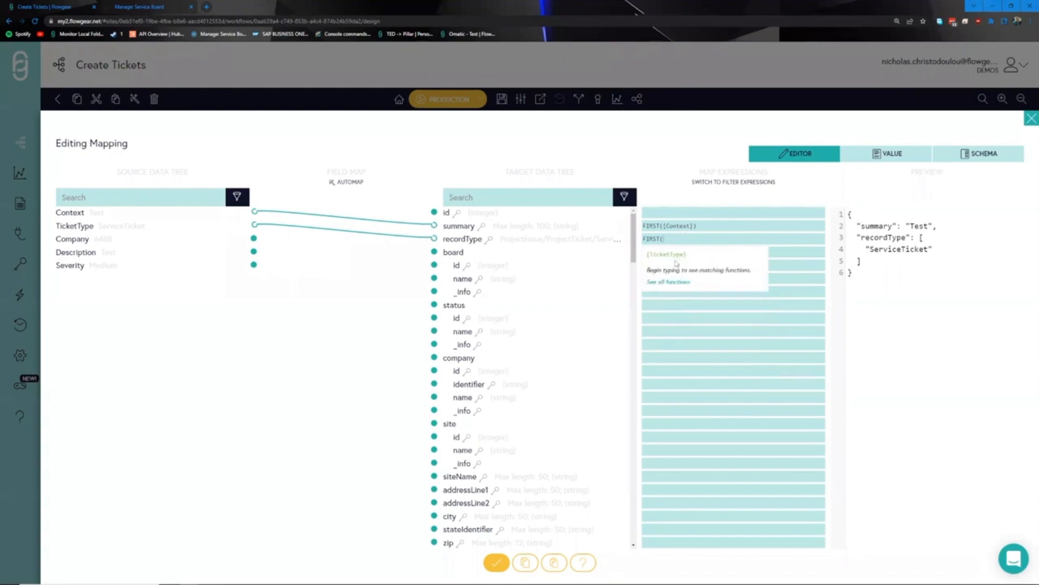
left_click(673, 255)
left_click(915, 388)
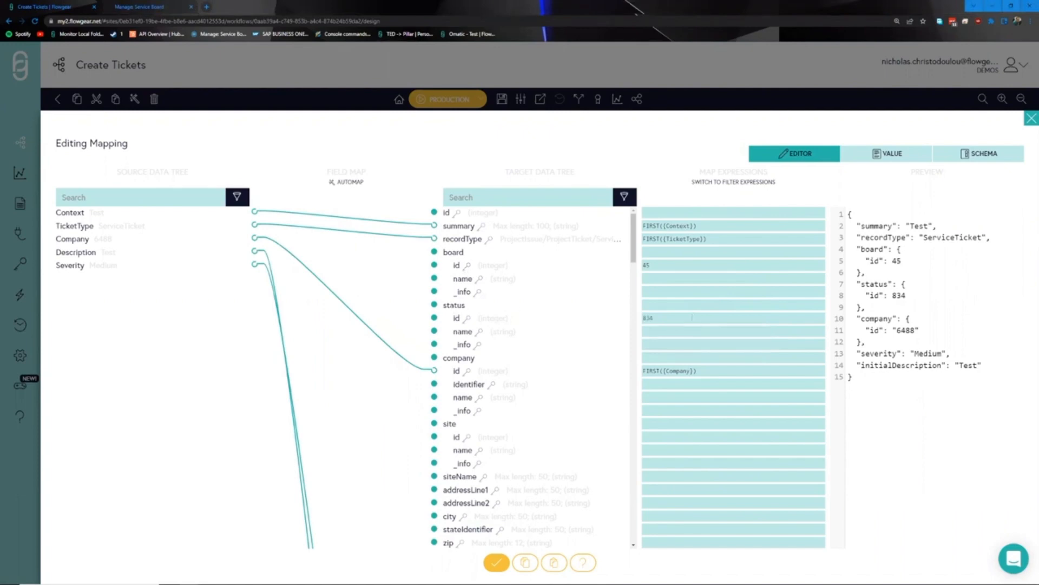
- Review the mapped JSON preview and accept the QuickMap mapping
left_click_drag(859, 390, 840, 208)
left_click(891, 346)
left_click(494, 563)
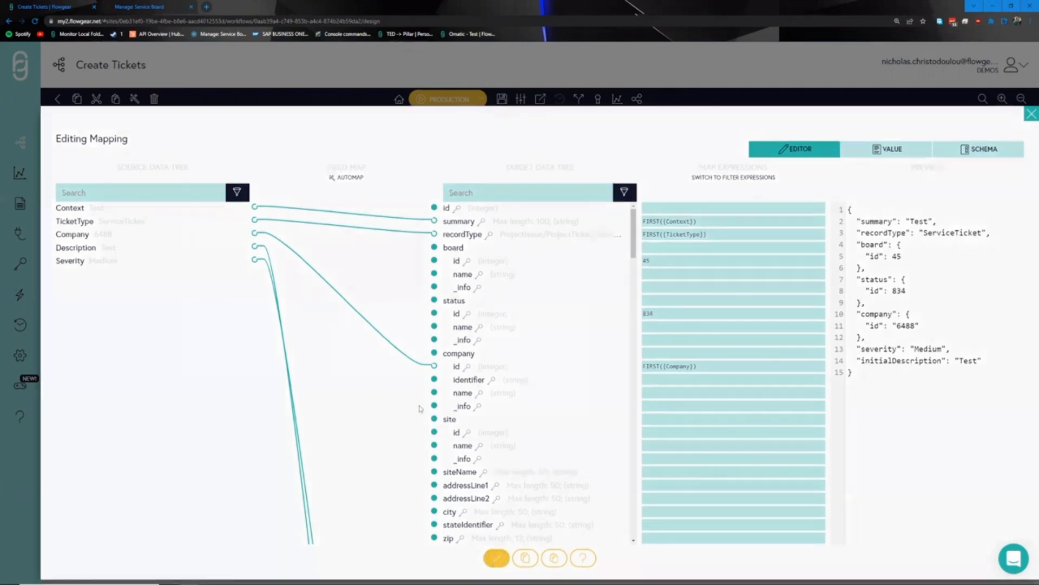
- Connect the execution flow from RunNow through QuickMap to ConnectWise Manage and save the workflow
left_click_drag(431, 303, 491, 302)
left_click_drag(276, 330, 336, 302)
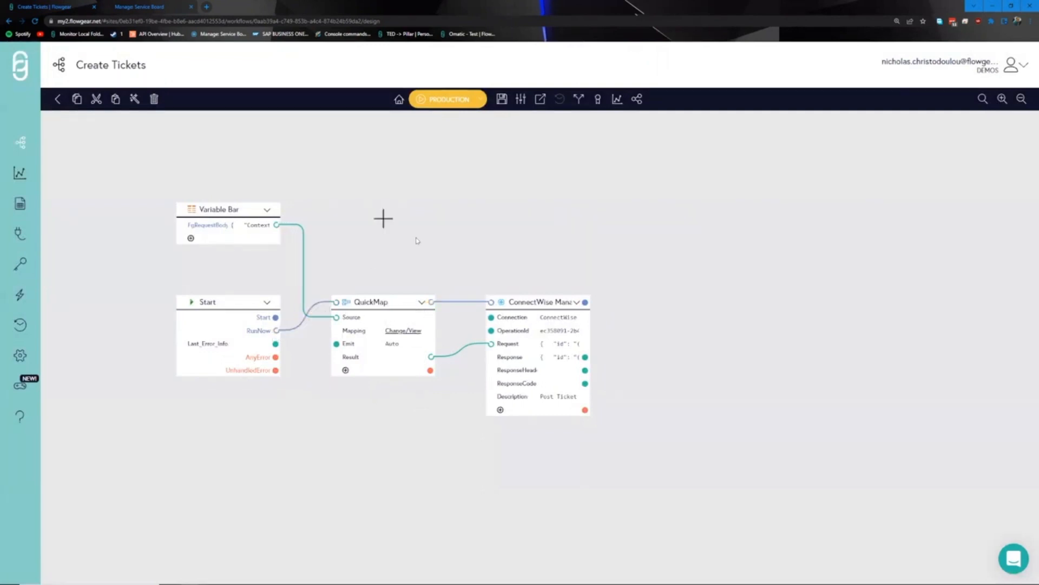
left_click_drag(383, 218, 439, 249)
left_click(502, 98)
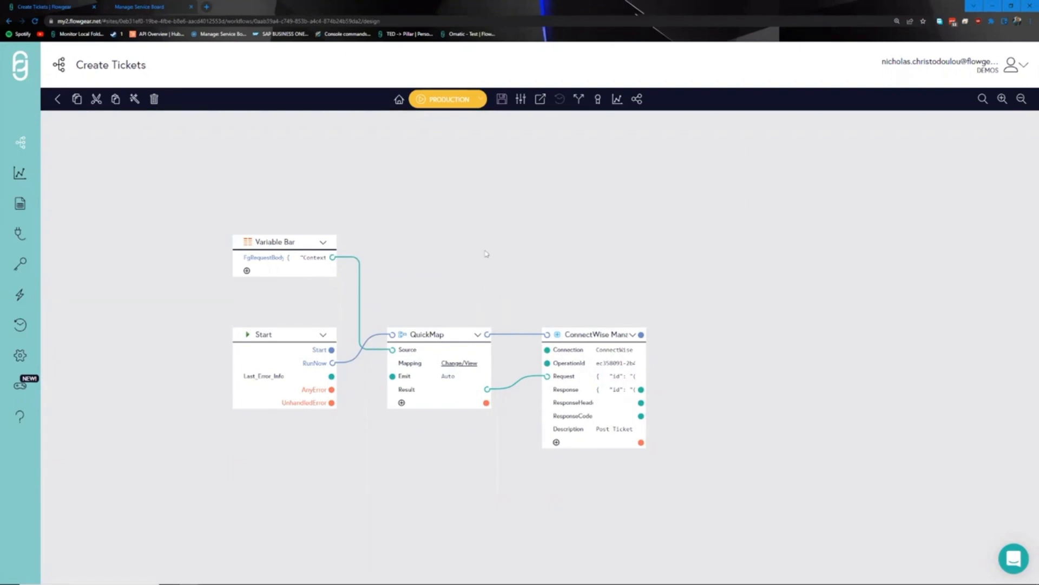
- Copy the workflow's POST API binding URL from the workflow settings
left_click(520, 99)
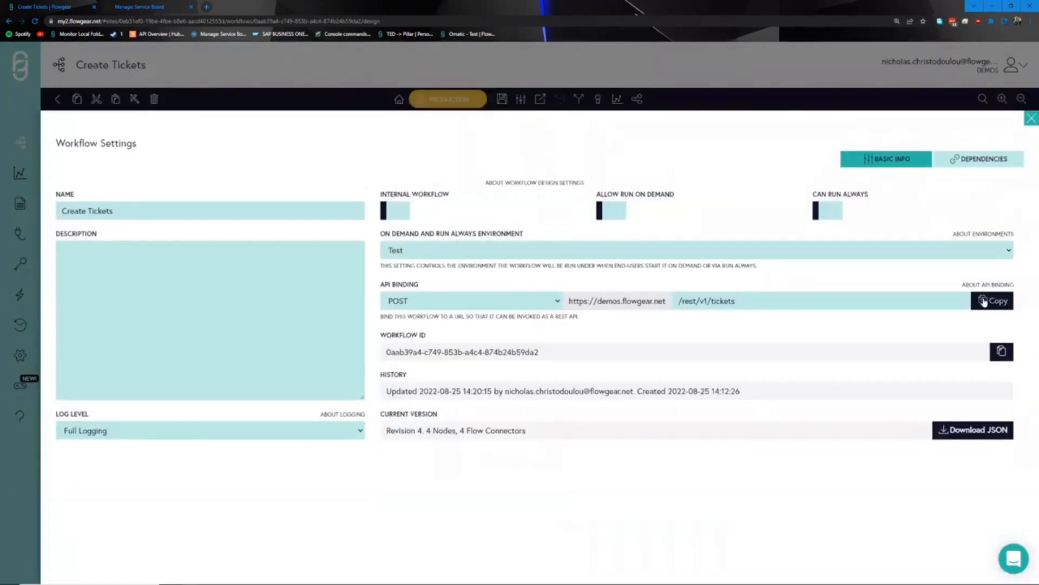
left_click(984, 301)
left_click(682, 95)
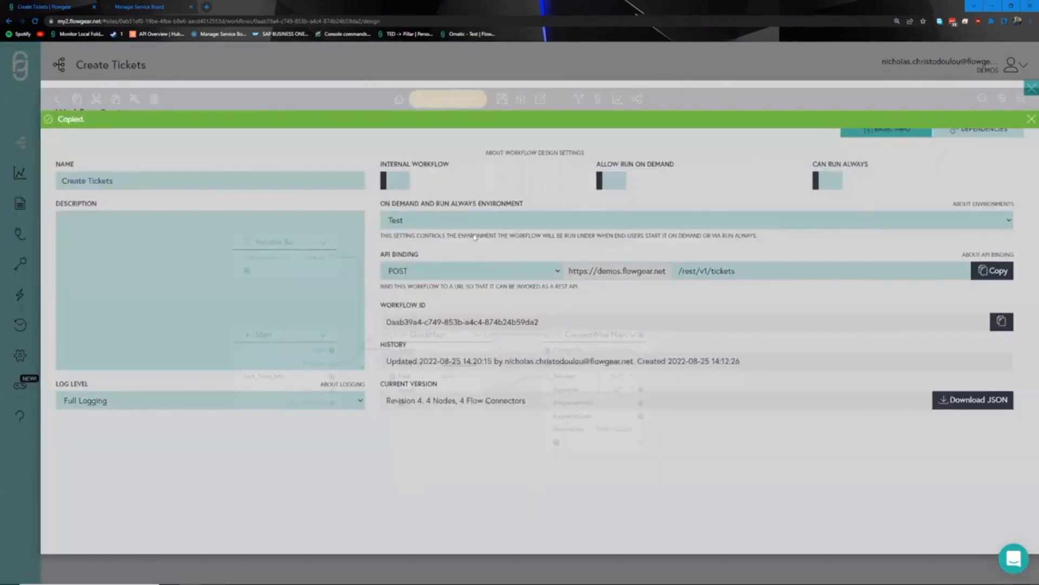
- Add a Note node containing the copied API URL followed by "?auth-key="
left_click(439, 253)
type("note")
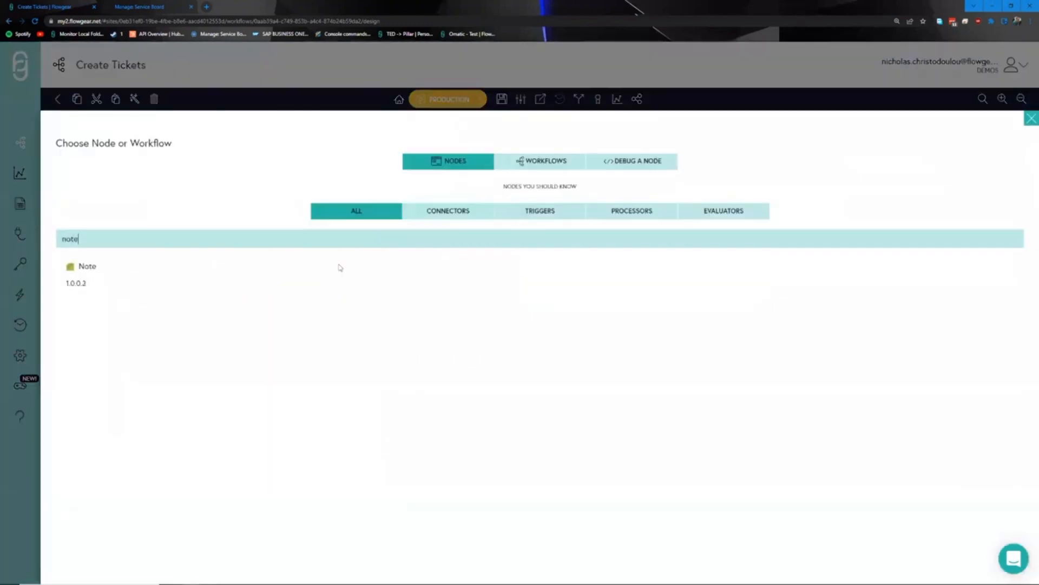
left_click(173, 275)
left_click(554, 269)
key("ctrl+v")
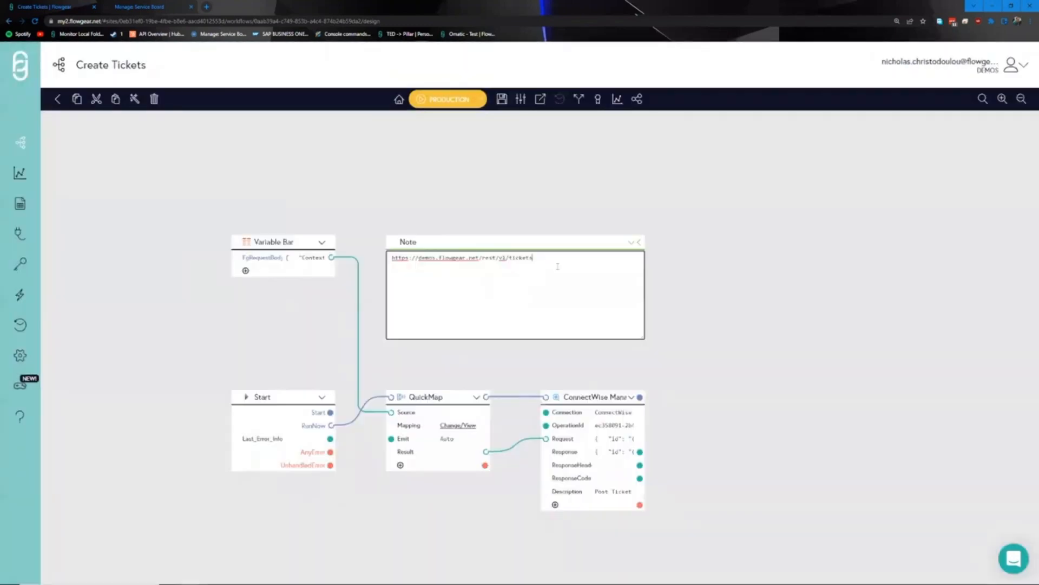
type("?auth-key=")
- Create and save a token-based API key named AuthKey with Create Tickets as a permitted workflow
middle_click(21, 269)
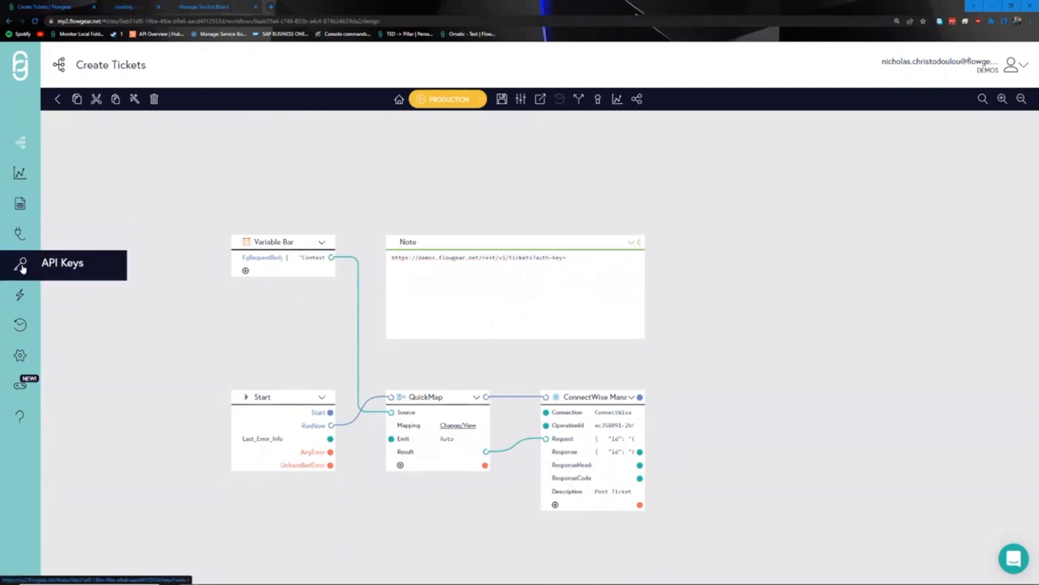
left_click(144, 7)
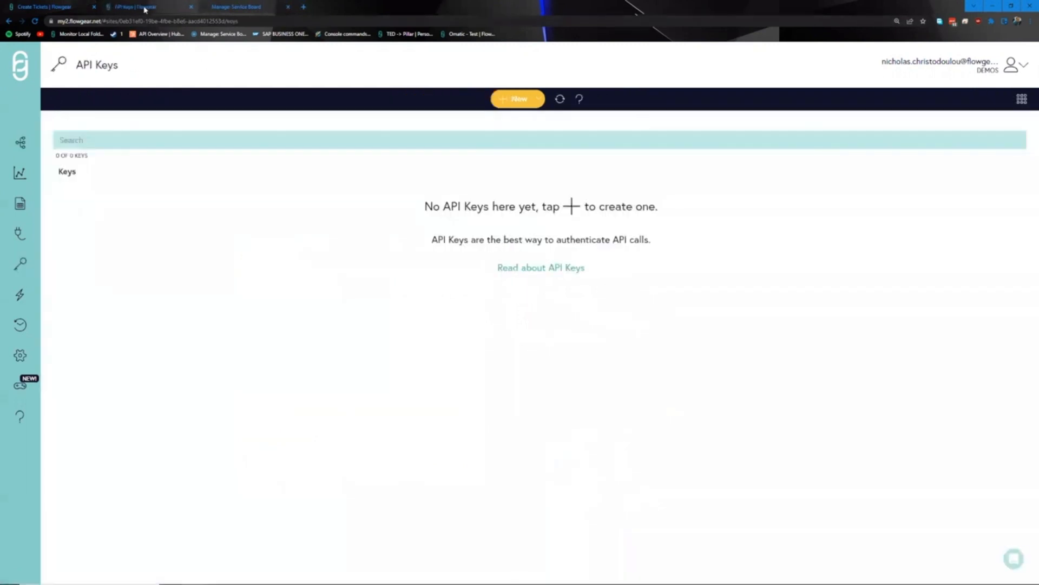
left_click(515, 99)
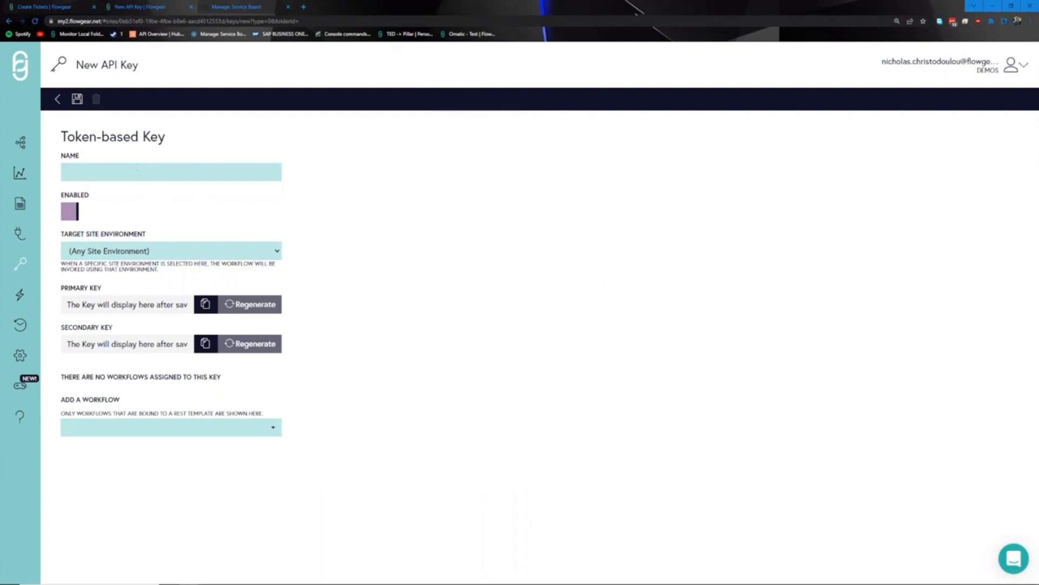
type("Auth")
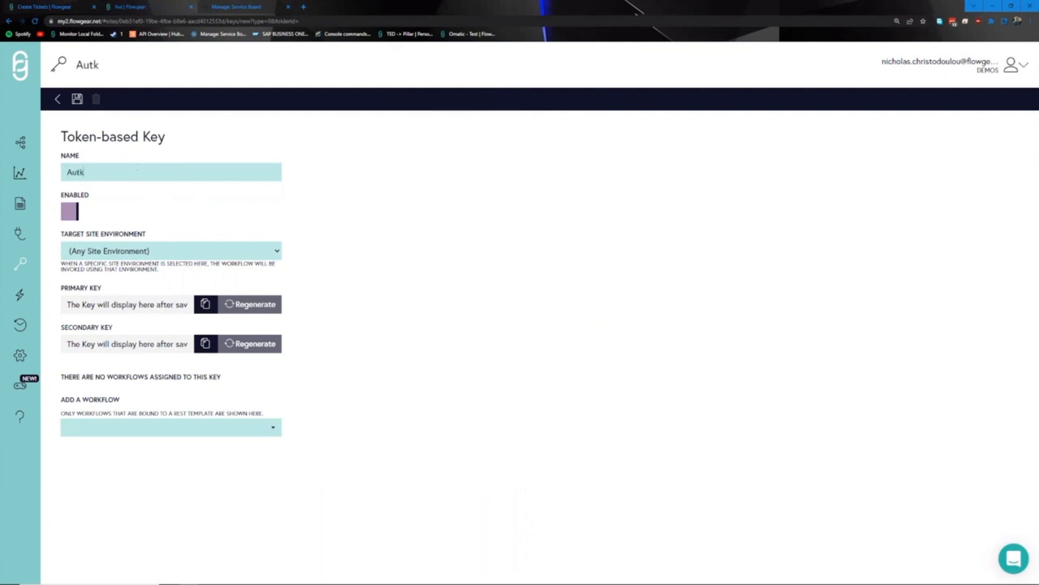
key("BackSpace")
type("hKey")
left_click(272, 427)
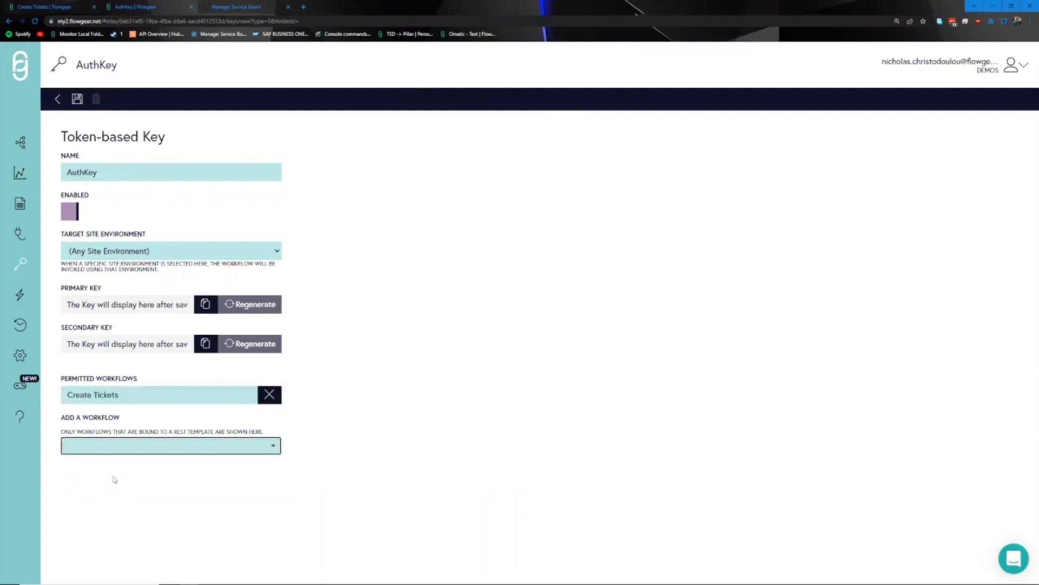
left_click(82, 101)
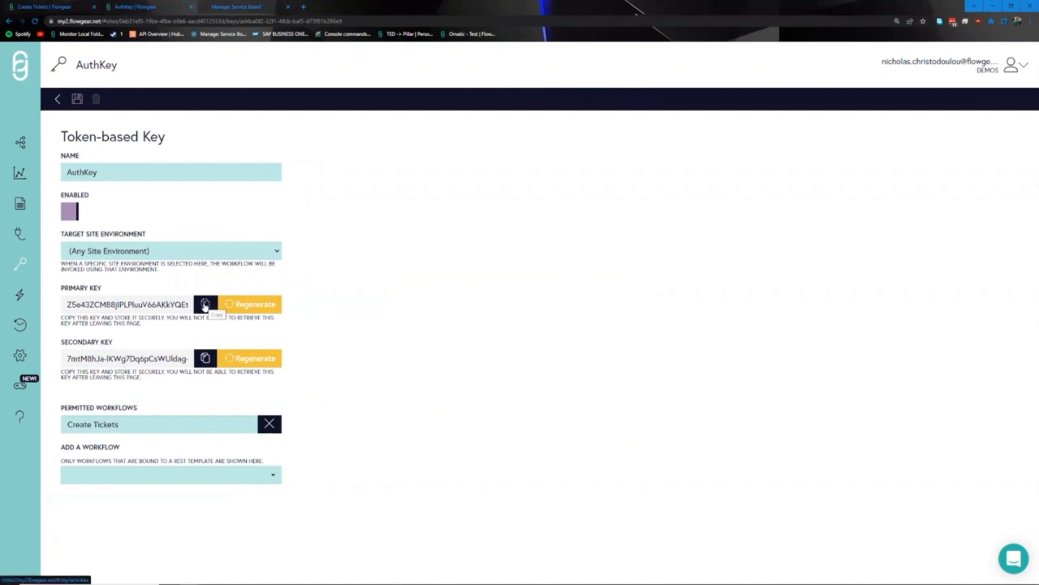
- Copy the primary API key, append it to the URL in the Create Tickets note, and save the workflow
left_click(205, 305)
left_click(65, 3)
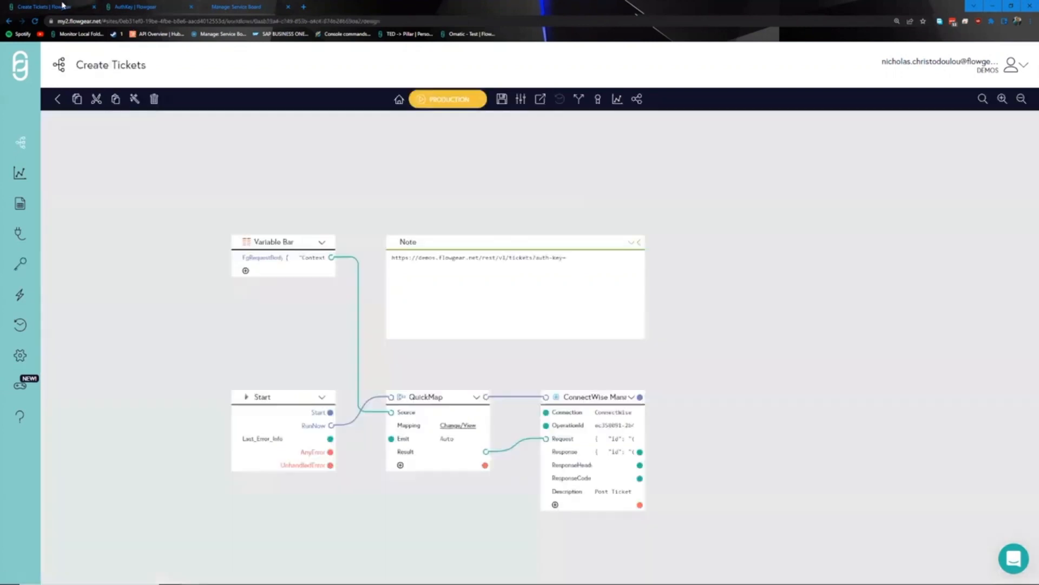
left_click(583, 258)
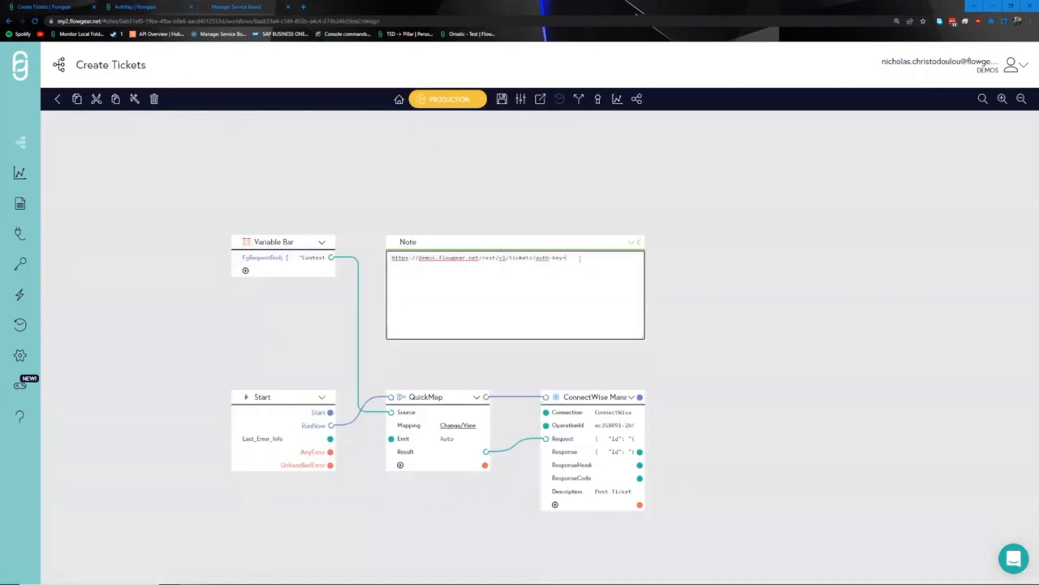
key("ctrl+v")
key("ctrl+a")
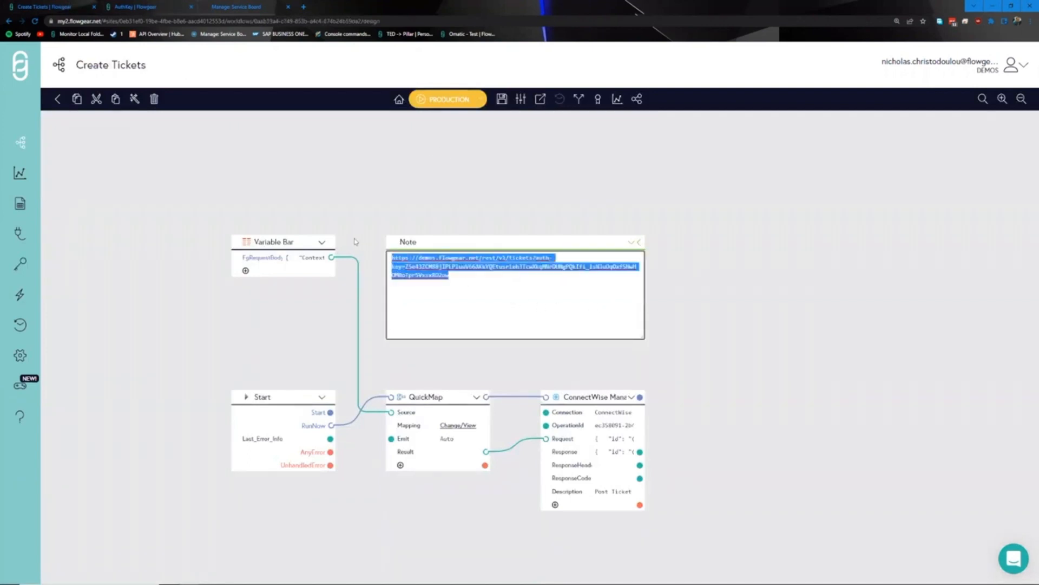
left_click(468, 278)
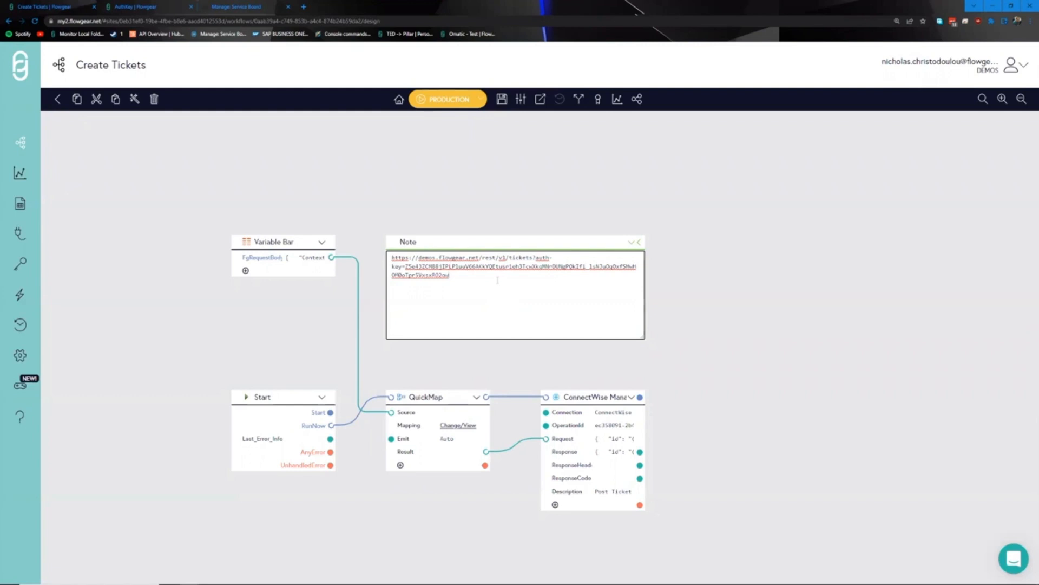
left_click(502, 98)
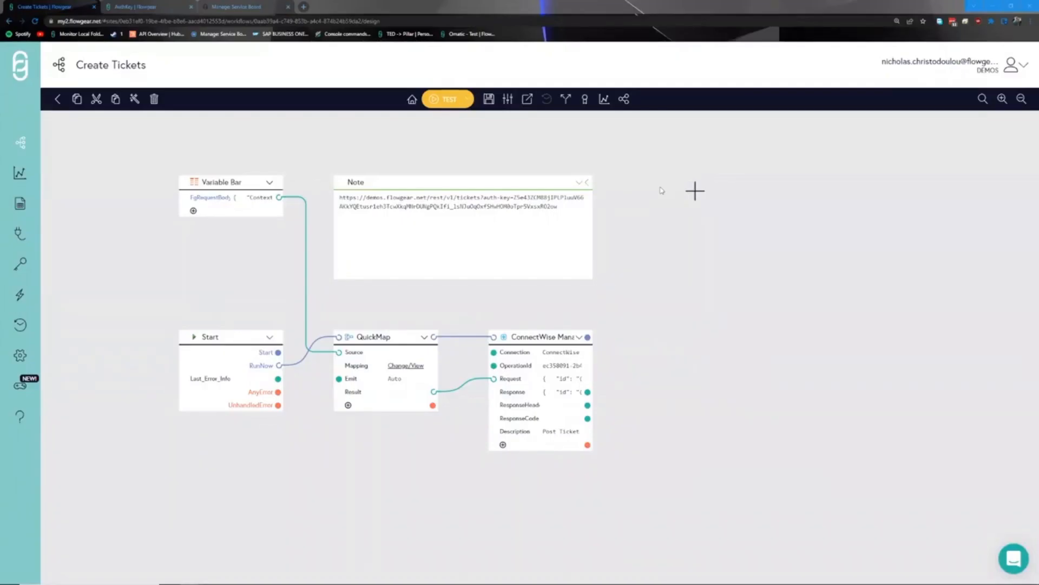
- Switch to ConnectWise Manage, search the service board with the "*demo*" summary filter, and return to the Flowgear workflow
left_click(249, 8)
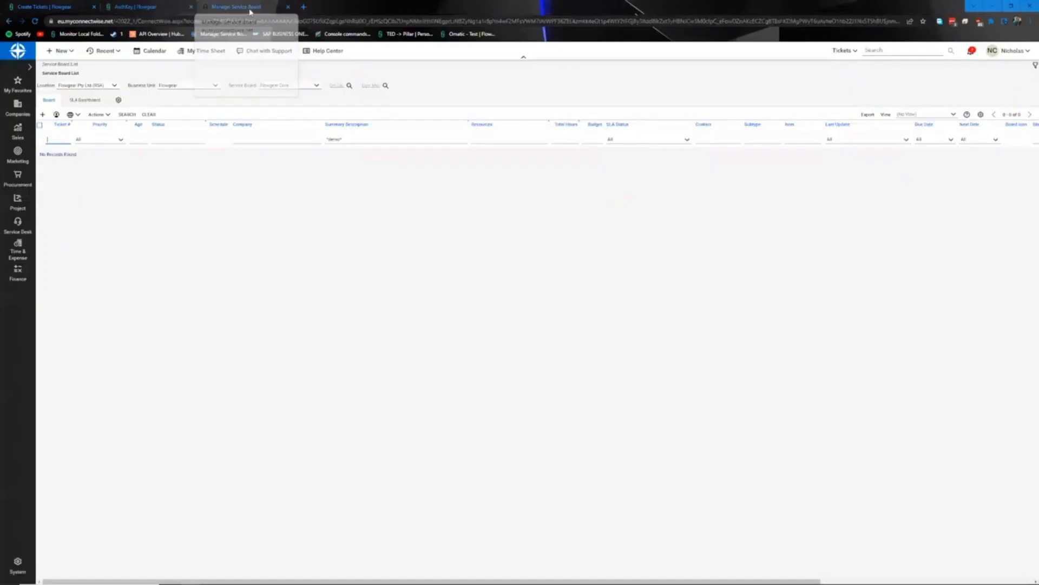
left_click(363, 139)
key("Return")
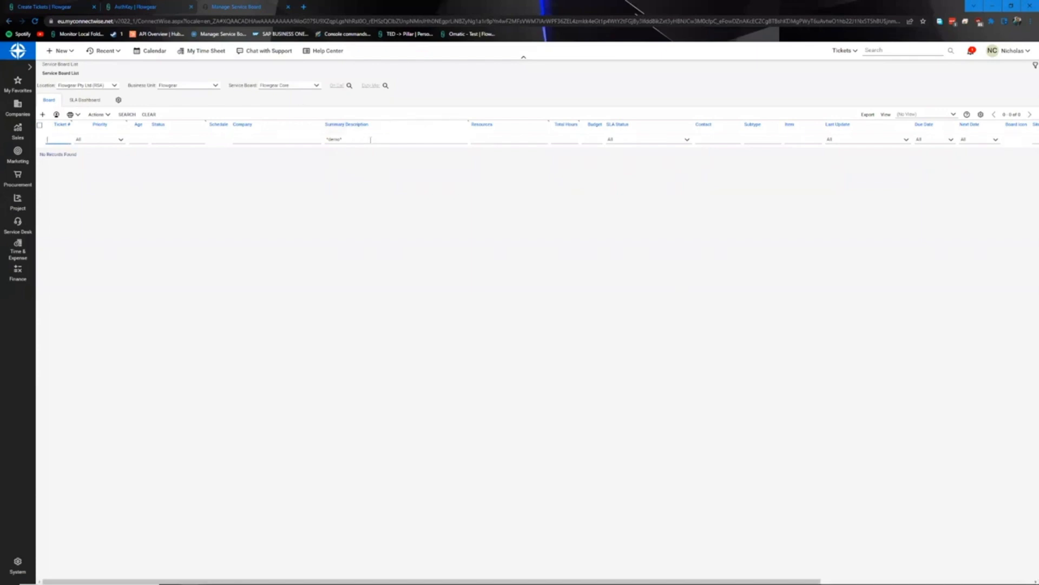
left_click(370, 140)
key("Return")
key("ctrl+shift+Tab")
key("ctrl+shift+Tab")
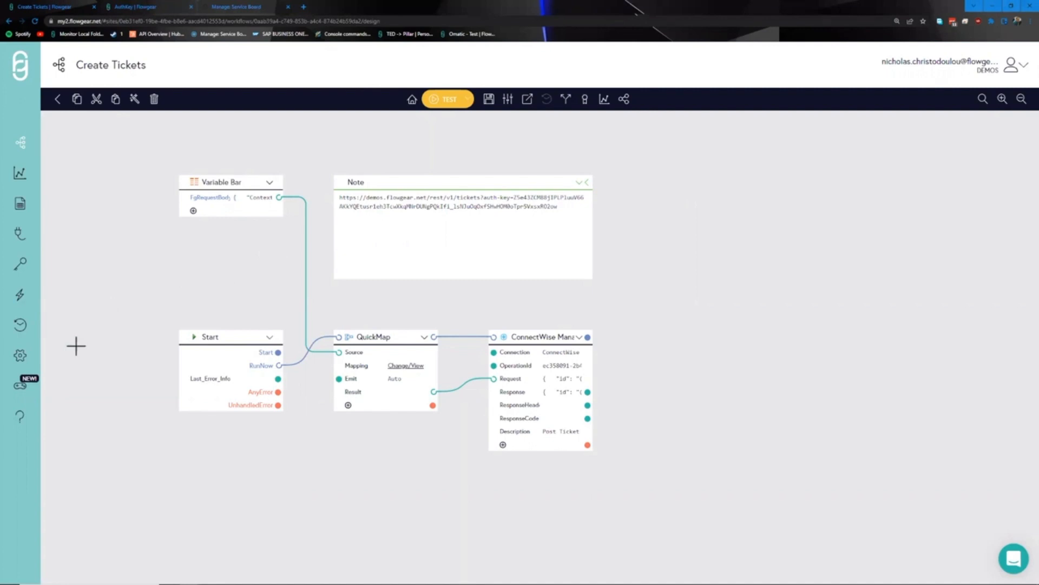
- Examine the FgRequestBody of the Demo Ticket run in the workflow's recent activity
left_click(57, 100)
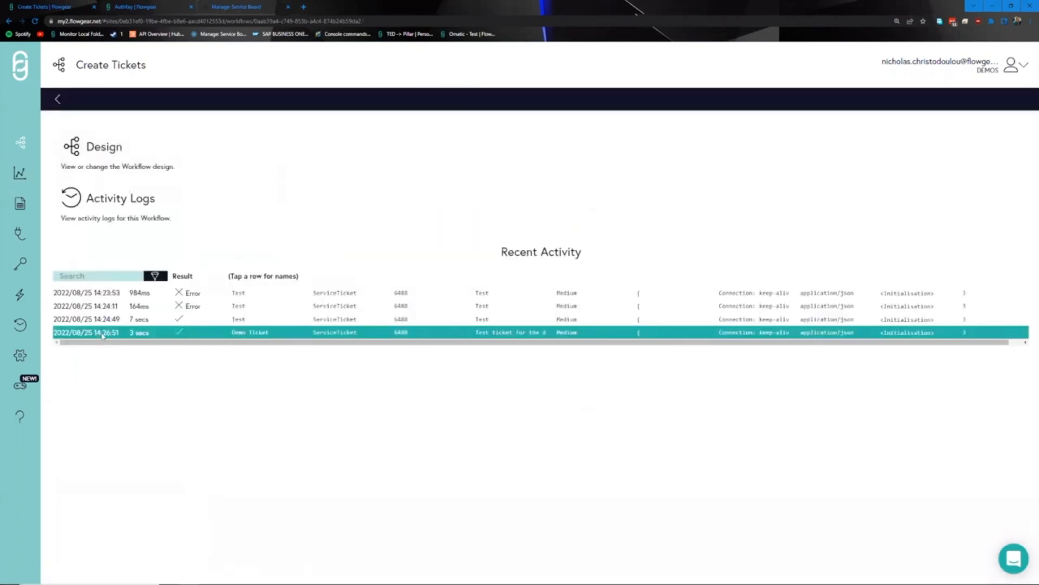
left_click(103, 334)
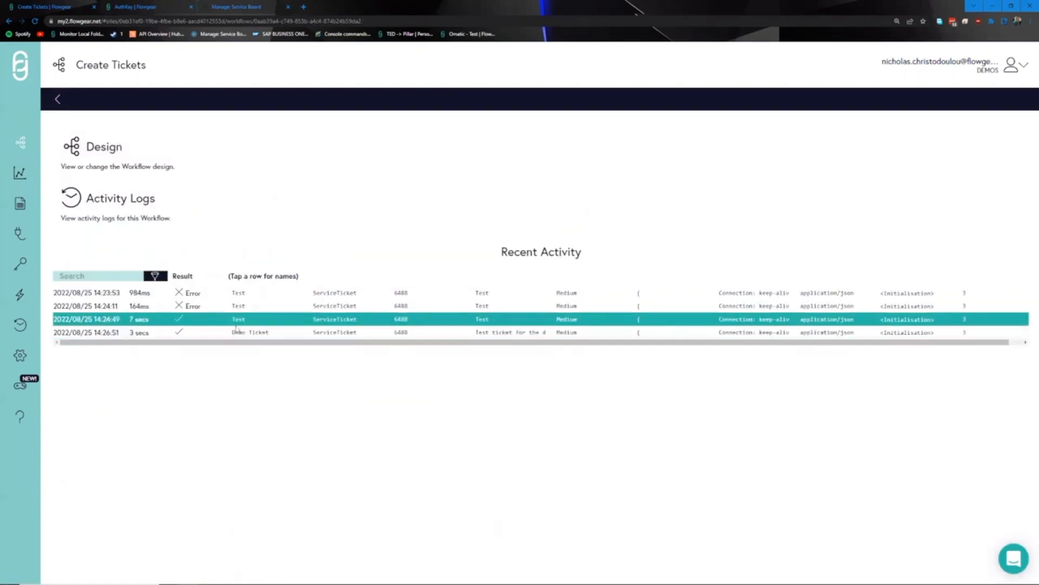
left_click(661, 335)
left_click(901, 157)
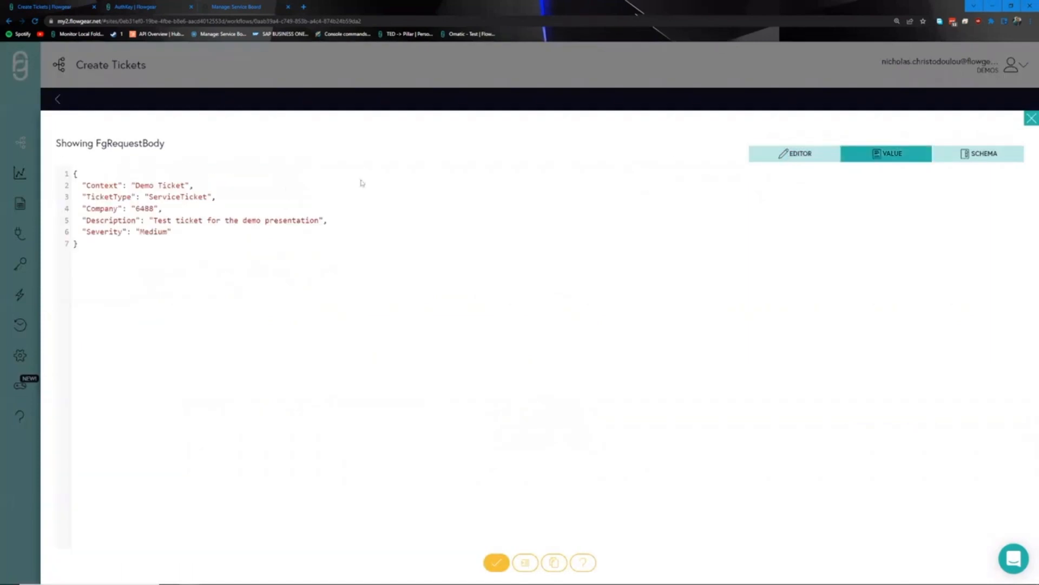
left_click_drag(144, 185, 176, 187)
left_click(176, 199)
left_click(494, 560)
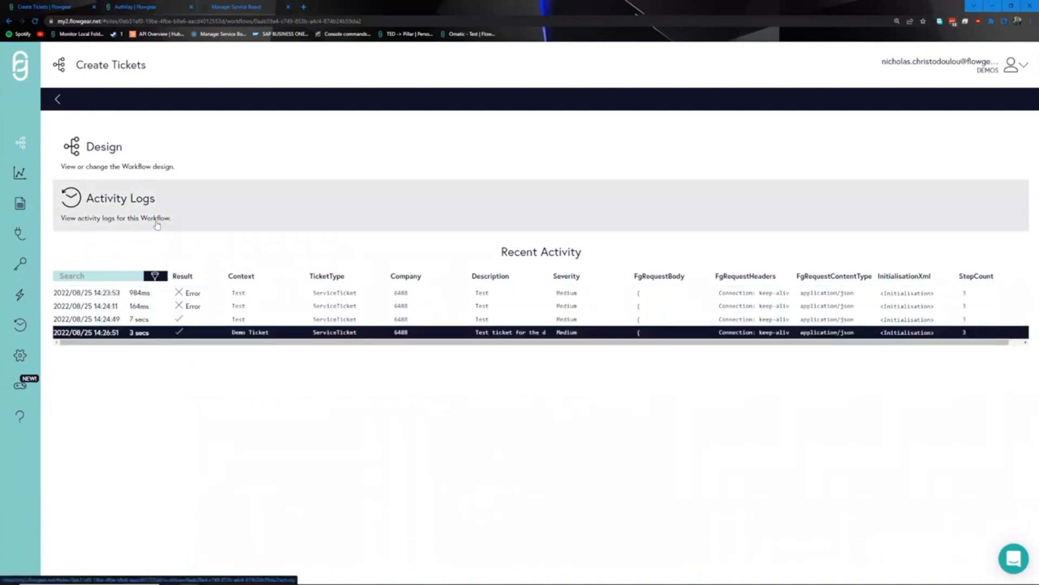
- Search the Create Tickets activity logs and examine the Source of the QuickMap node in the Demo Ticket run
left_click(169, 211)
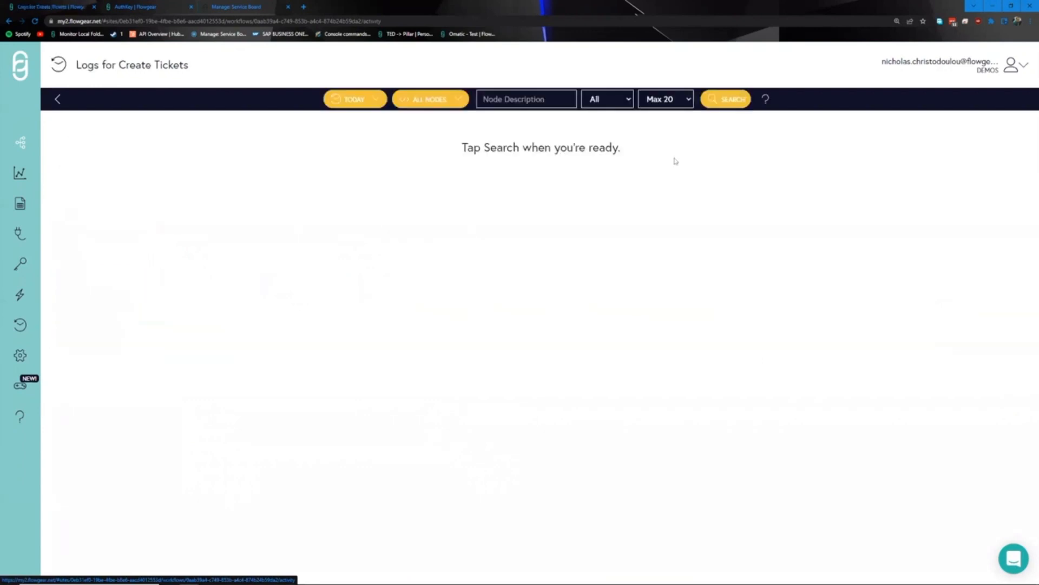
left_click(725, 103)
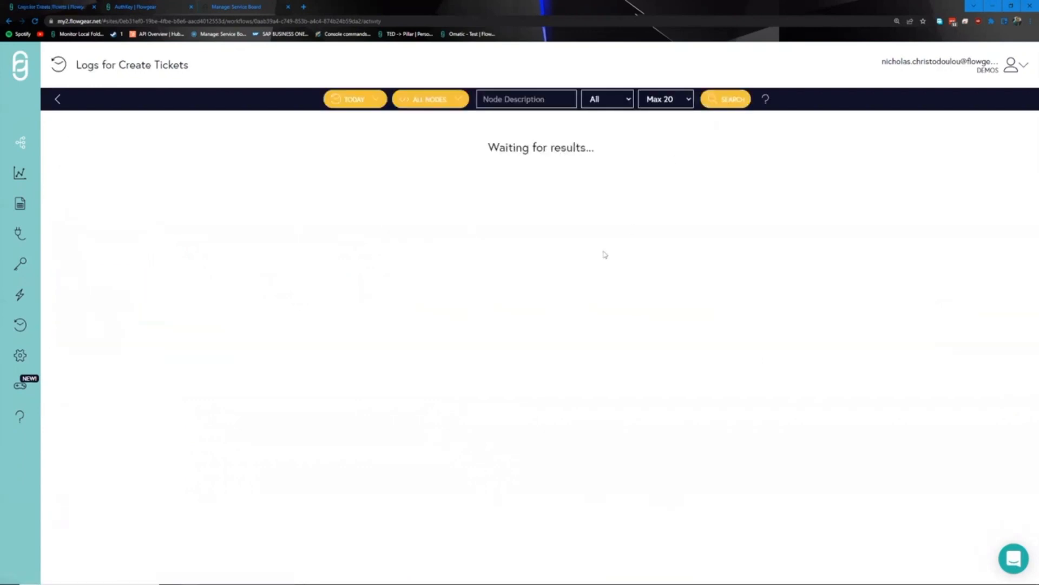
left_click(315, 292)
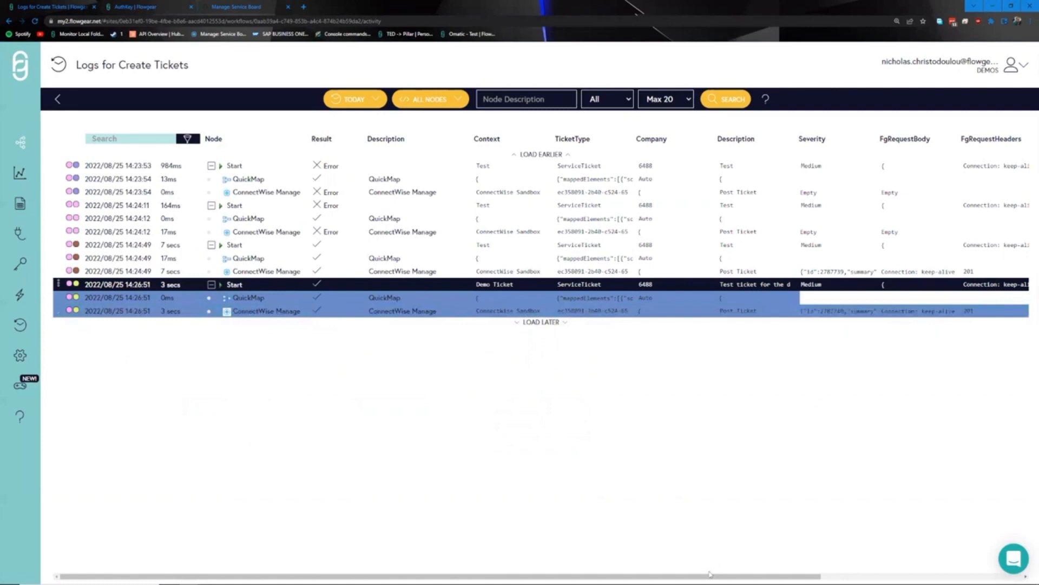
left_click(494, 300)
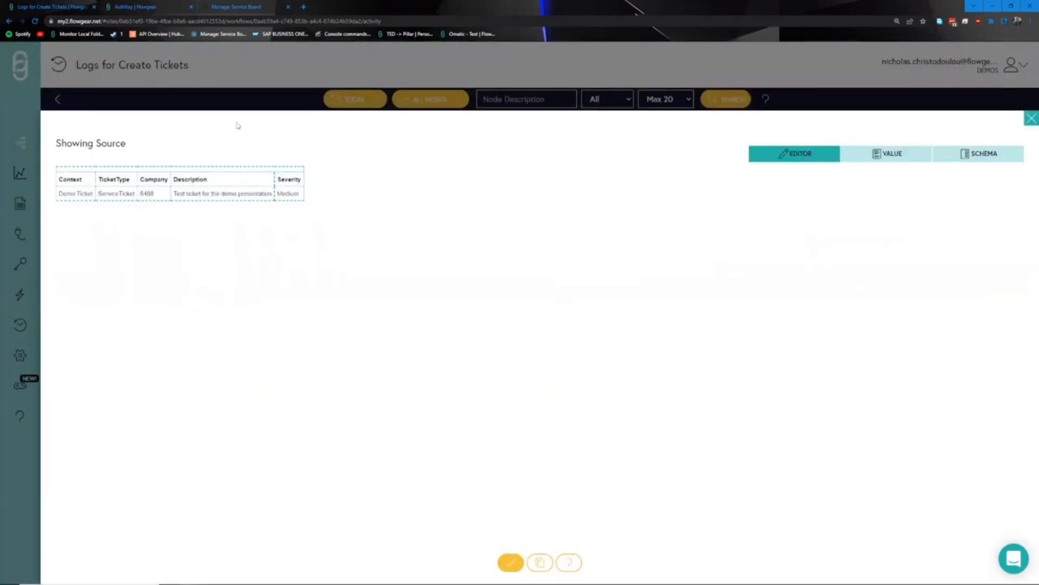
left_click(276, 83)
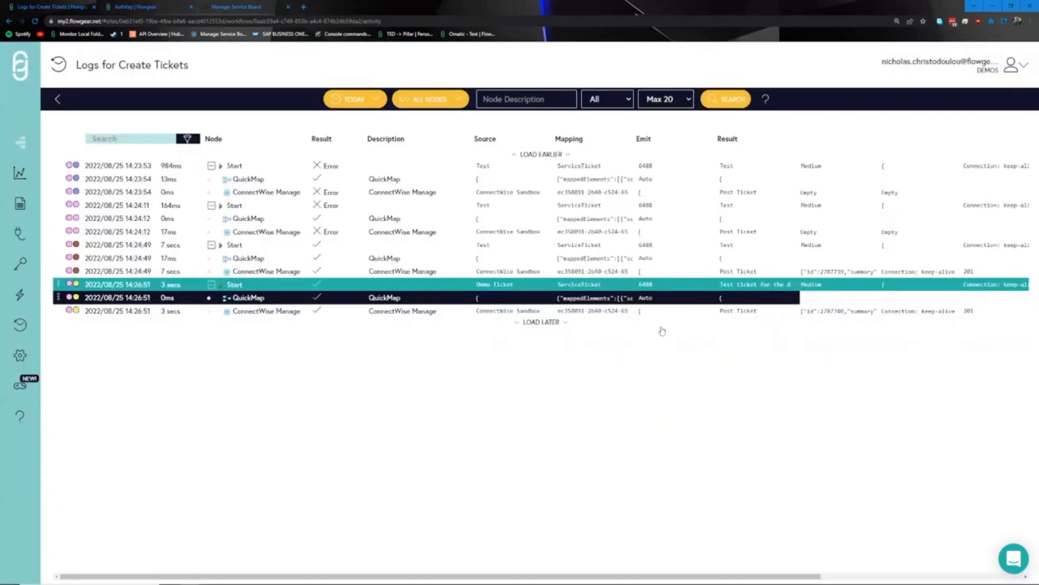
- Examine the QuickMap node's Result value and the ConnectWise Manage node's Response in the Demo Ticket run
left_click(746, 296)
left_click(888, 153)
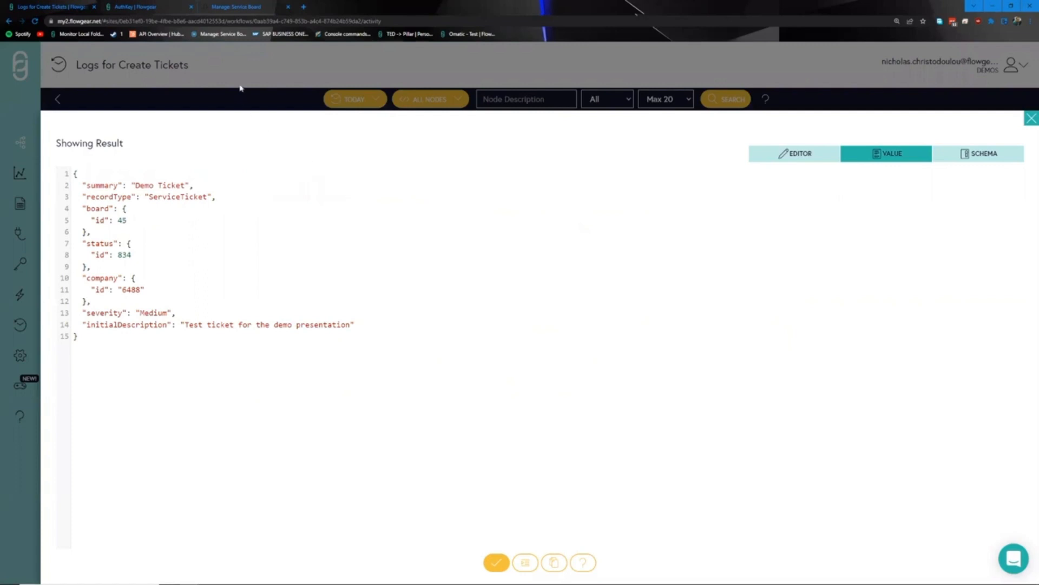
left_click(260, 74)
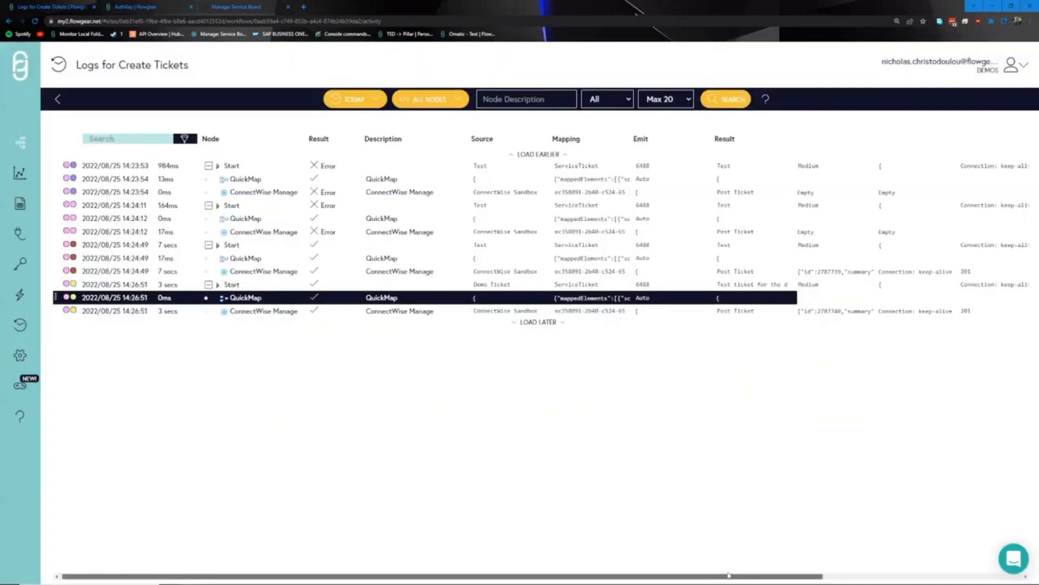
left_click(875, 574)
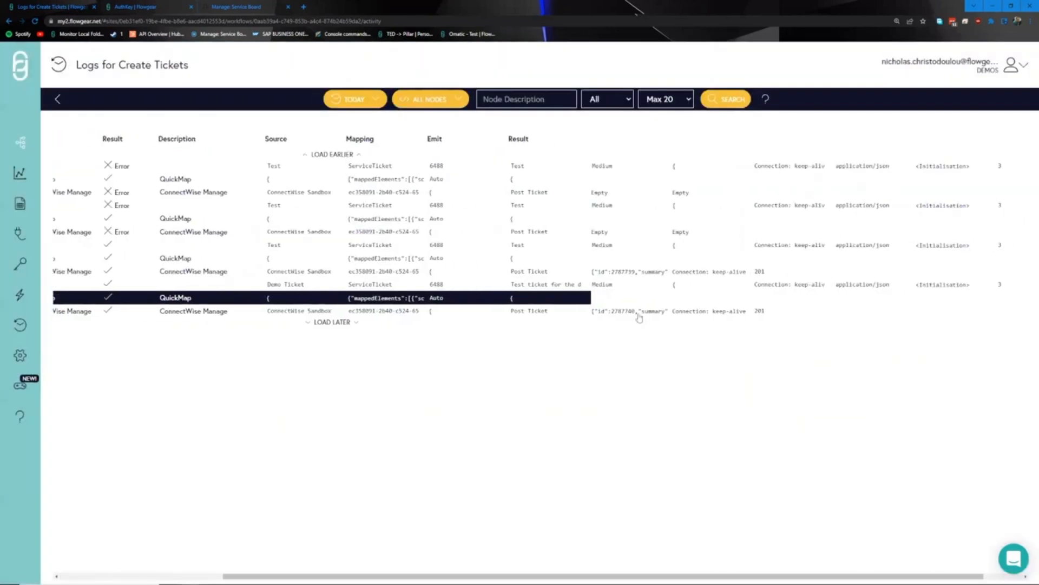
left_click(604, 310)
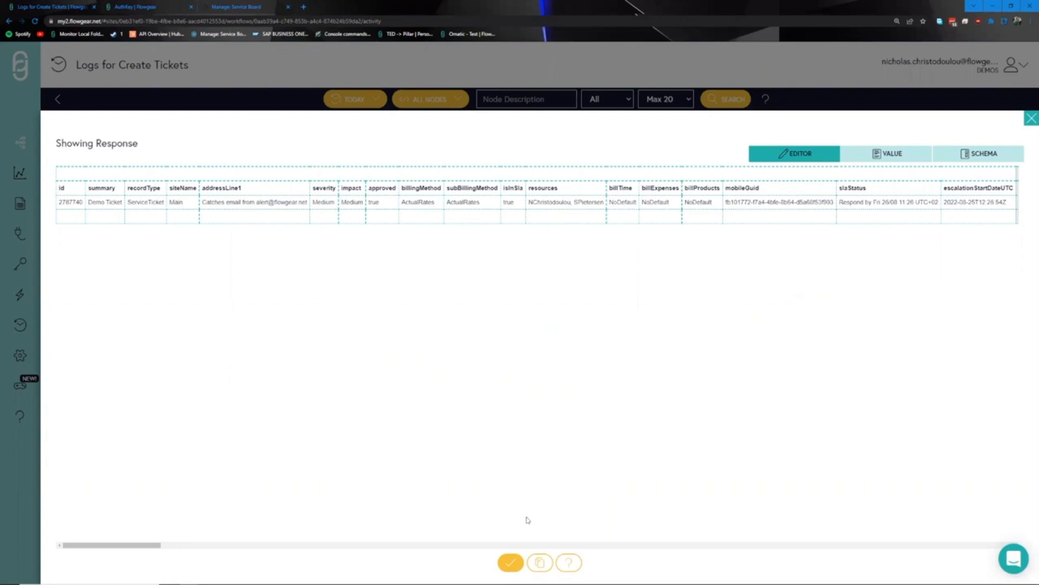
left_click(514, 564)
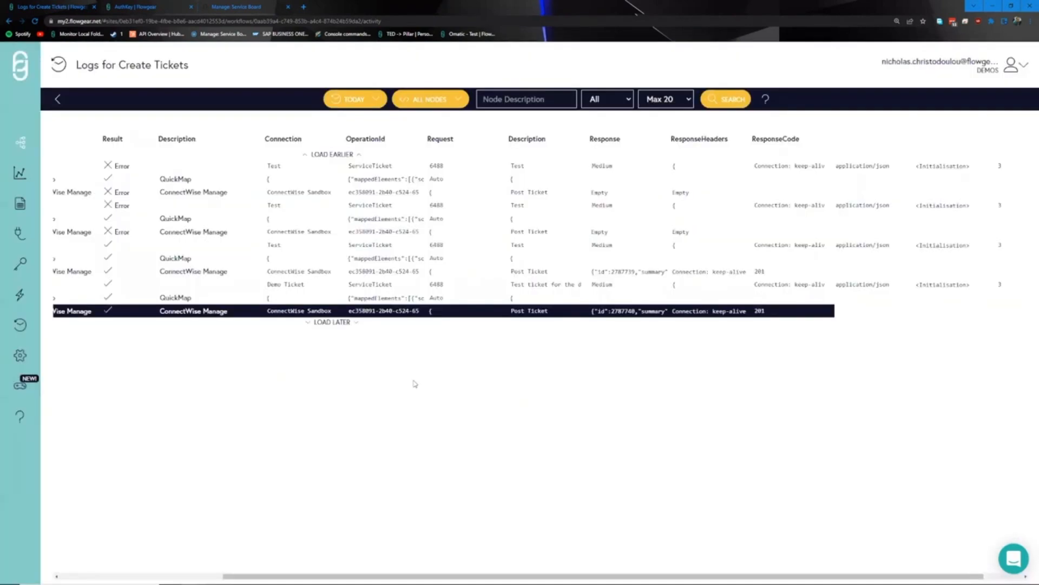
- Switch to ConnectWise Manage and rerun the service board search with the "*demo*" summary filter
left_click(253, 8)
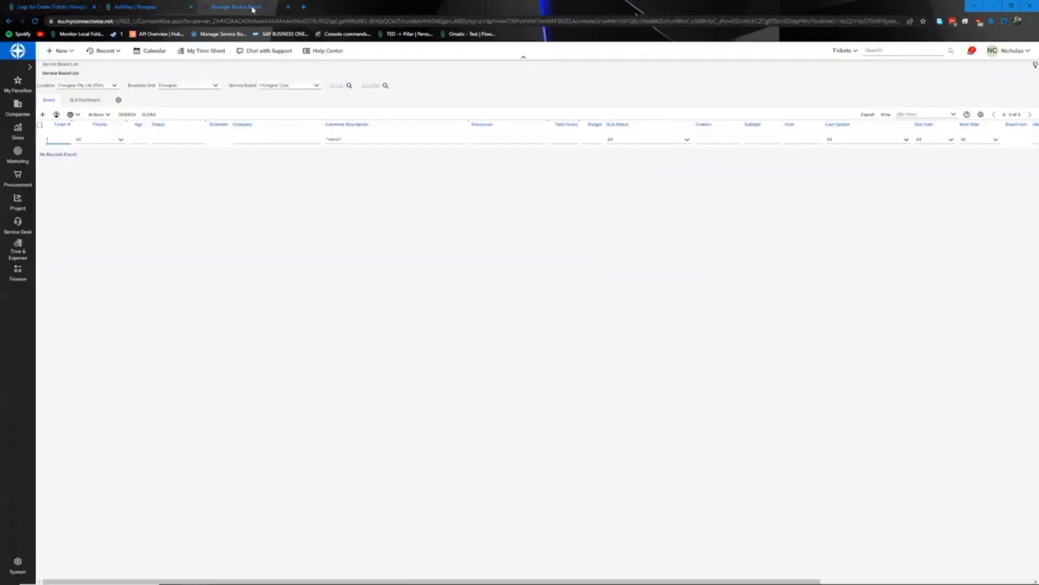
left_click(361, 138)
key("Return")
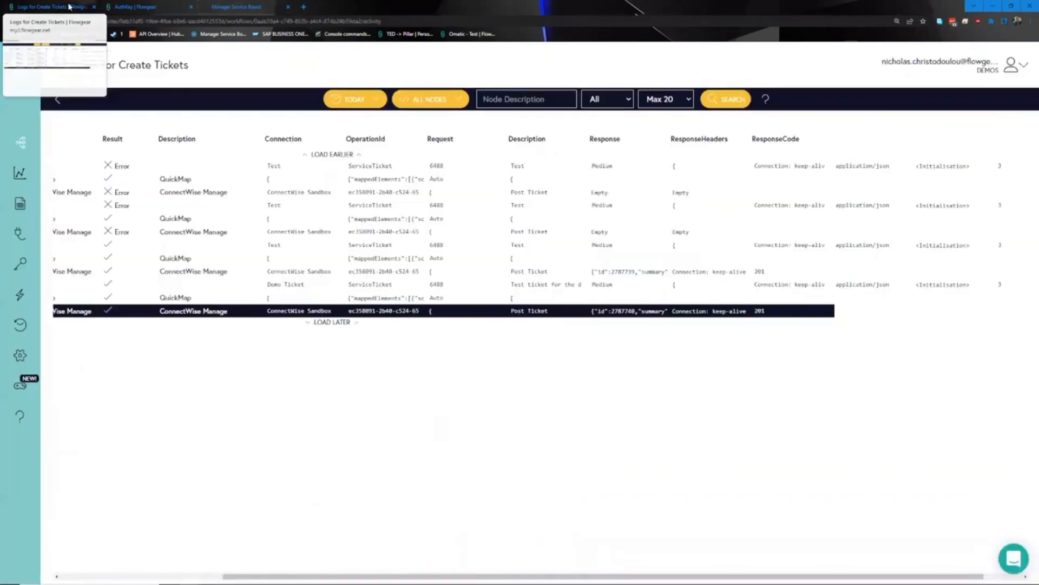
- Return to Flowgear, leave the activity logs, and open the Create Tickets workflow design
left_click(69, 6)
left_click(59, 103)
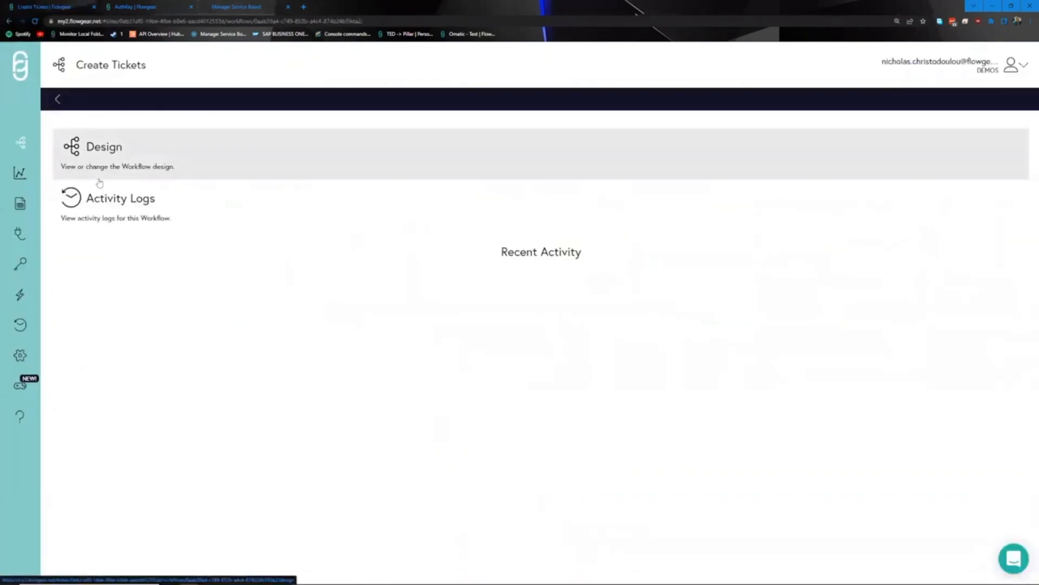
left_click(106, 170)
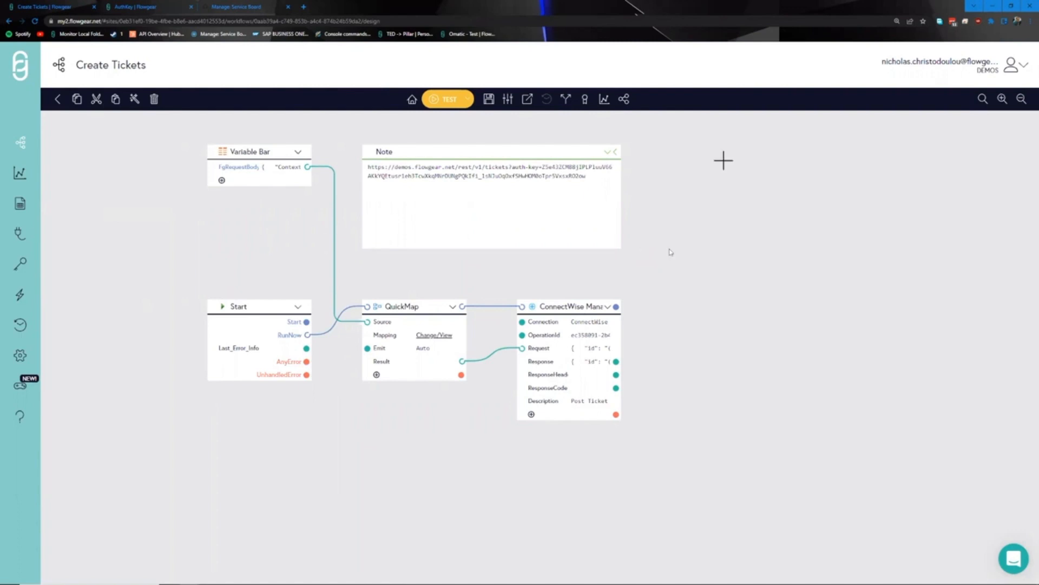
key("alt+Tab")
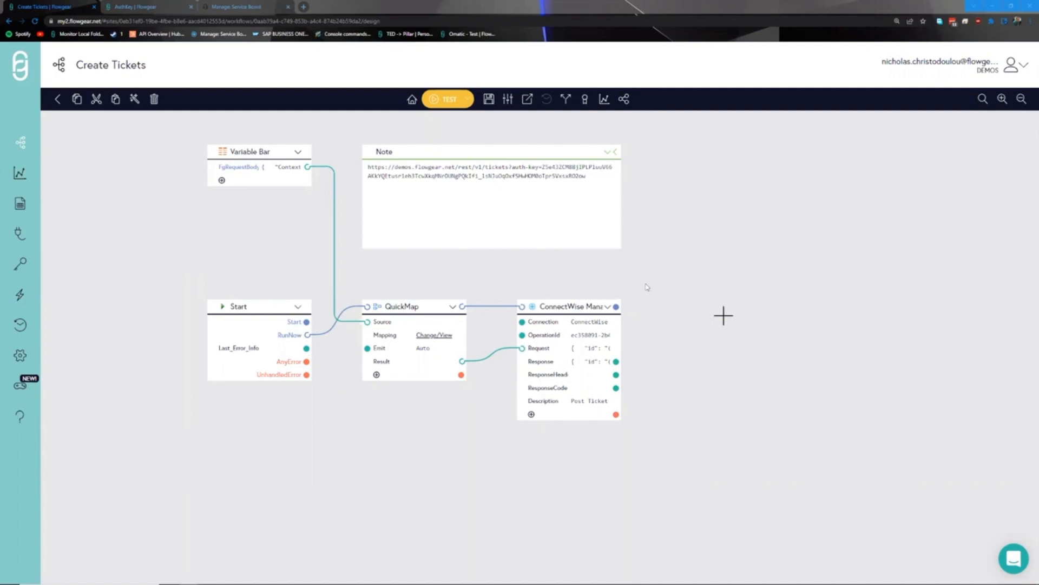
left_click_drag(723, 315, 691, 314)
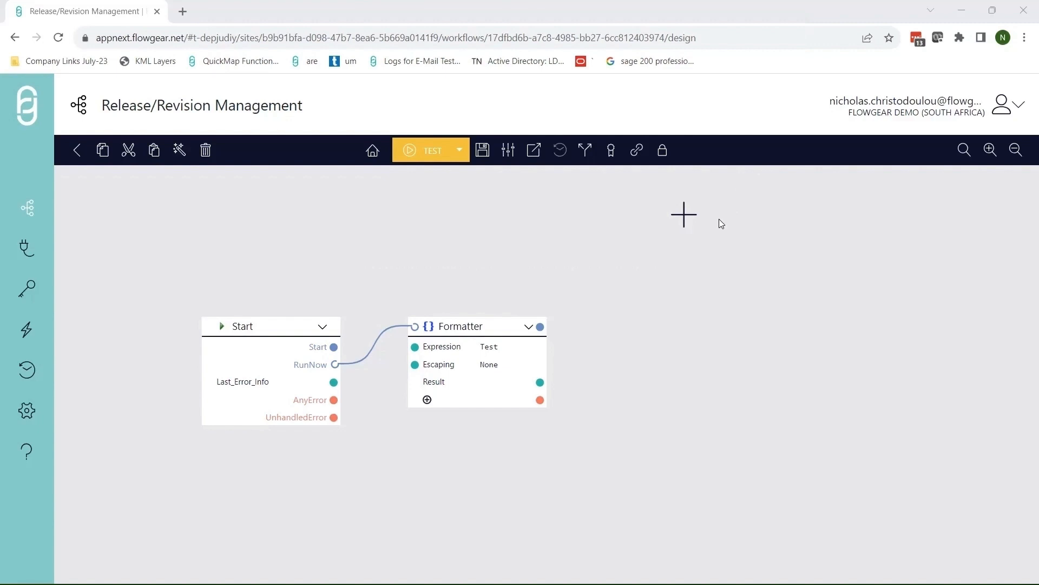
- Bind the Release/Revision Management workflow to a GET API with the path /custom and copy its URL
left_click(506, 153)
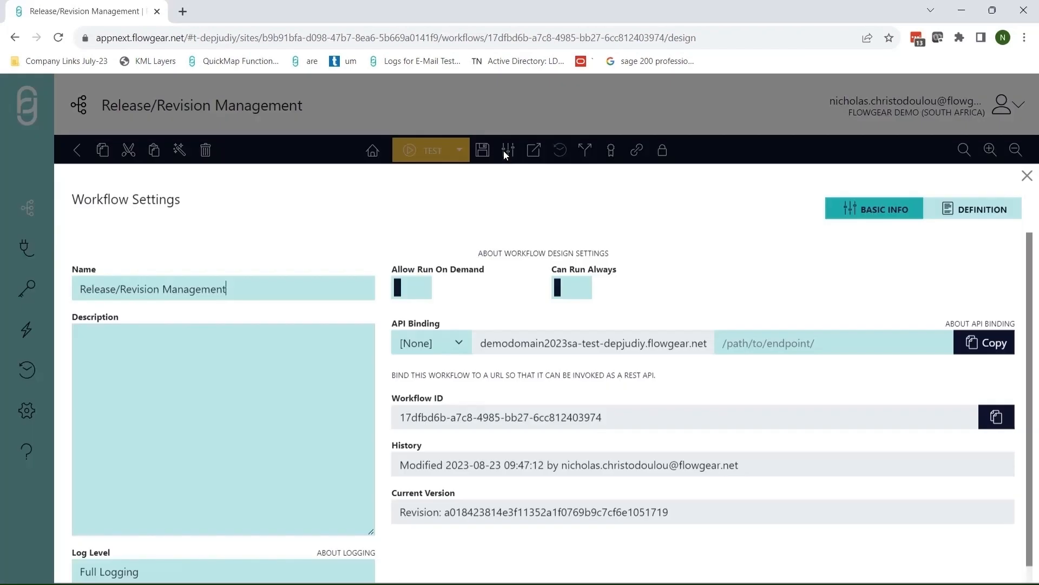
left_click(456, 348)
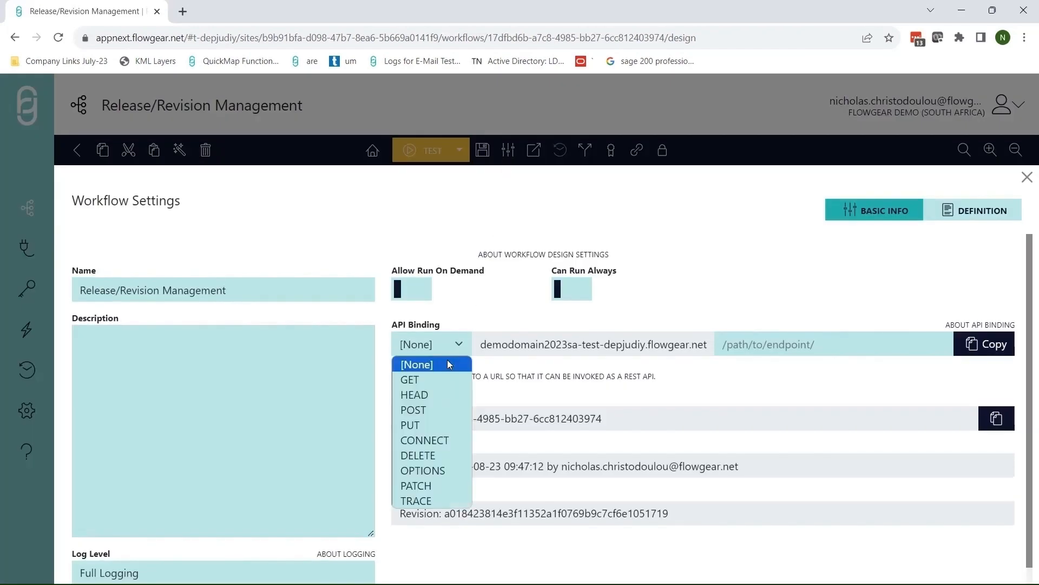
left_click(435, 374)
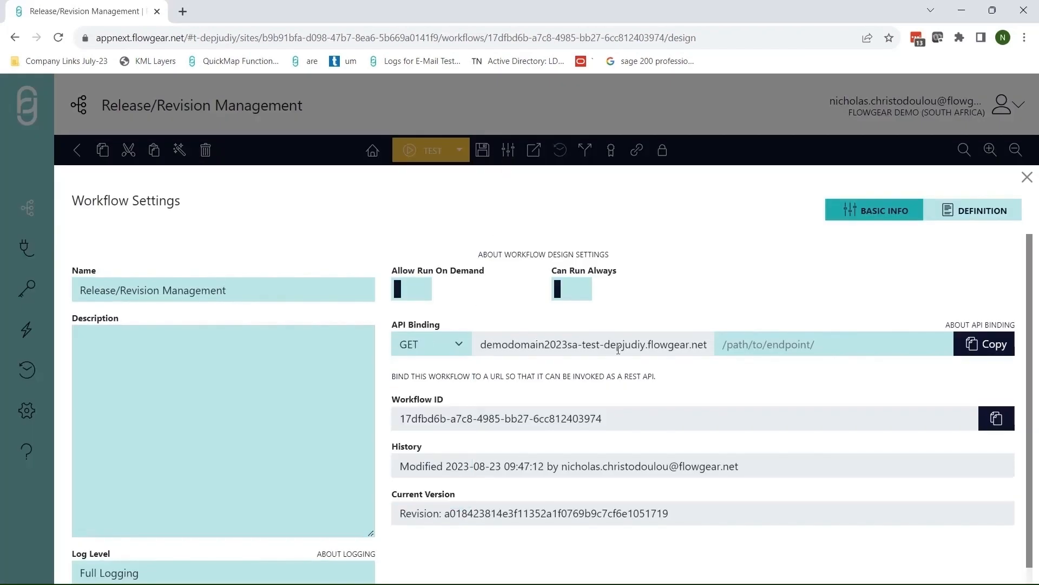
left_click_drag(481, 345, 638, 345)
left_click(670, 351)
left_click(761, 345)
type("/custom")
left_click(979, 349)
- Put demodomain2023sa-test-depjudiy.flowgear.net/custom in the browser's address field, and clear it without loading the page
left_click(356, 39)
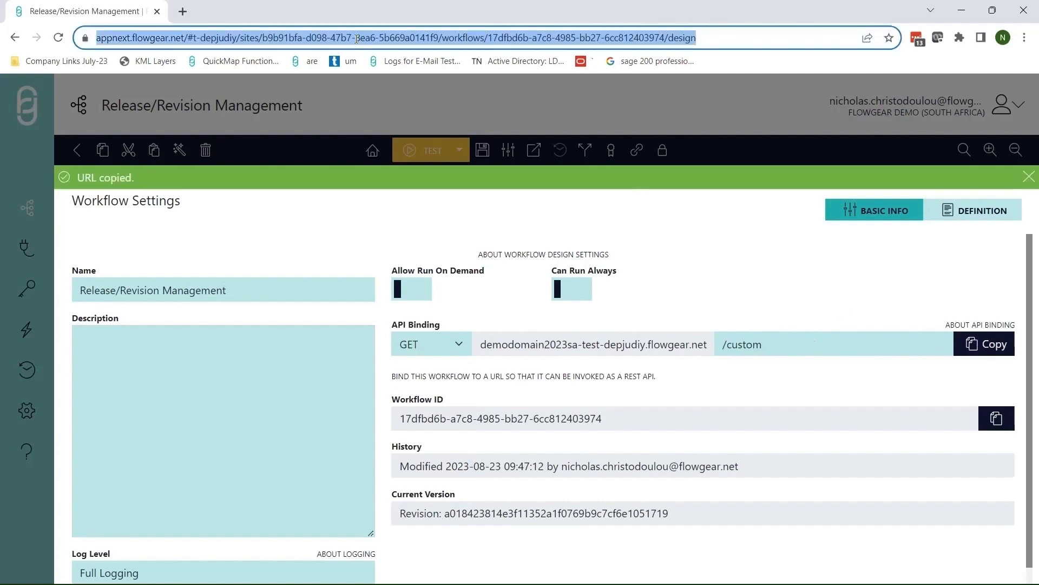
type("demodomain2023sa-test-depjudiy.flowgear.net/custom")
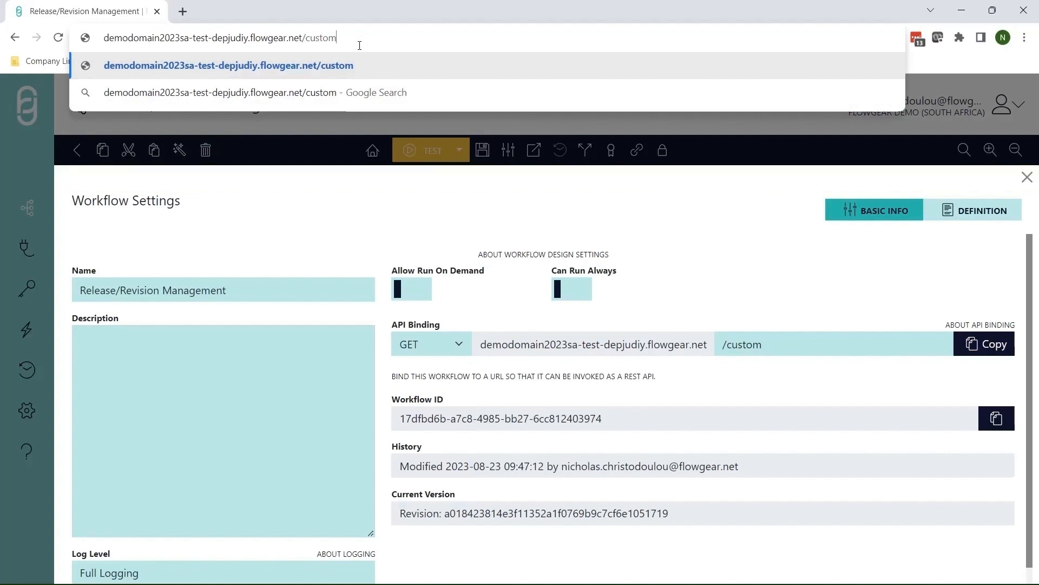
key("ctrl+a")
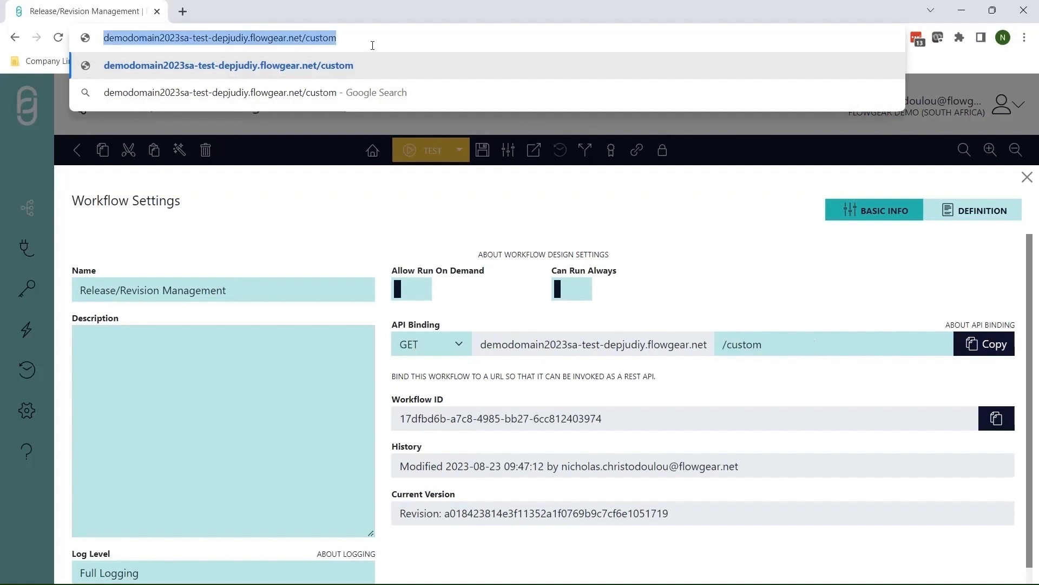
key("BackSpace")
- Clear the API binding path, reset its method to [None], and close the workflow settings
left_click_drag(723, 345, 760, 347)
key("BackSpace")
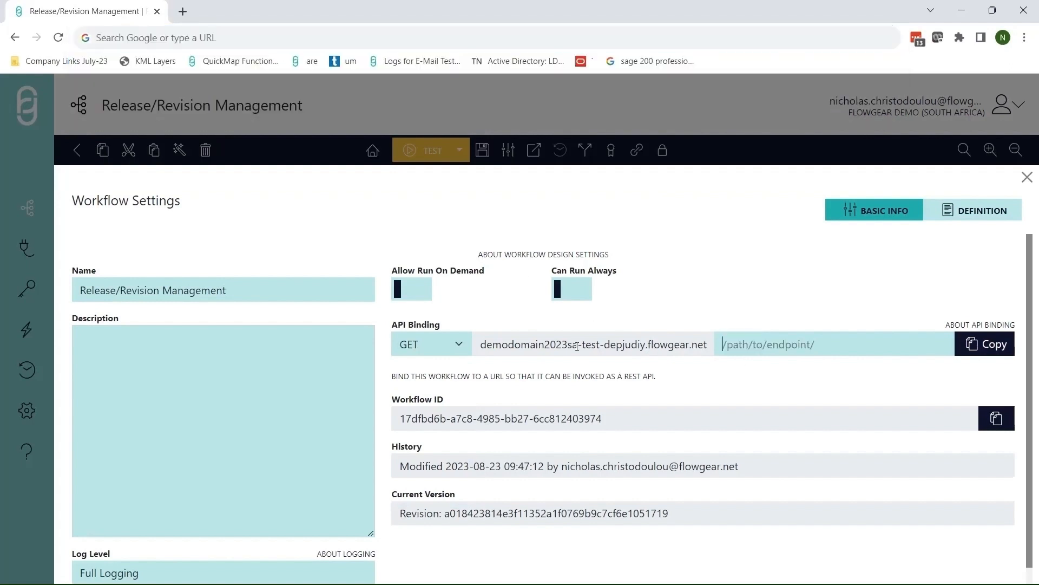
left_click(455, 341)
left_click(449, 362)
left_click(538, 115)
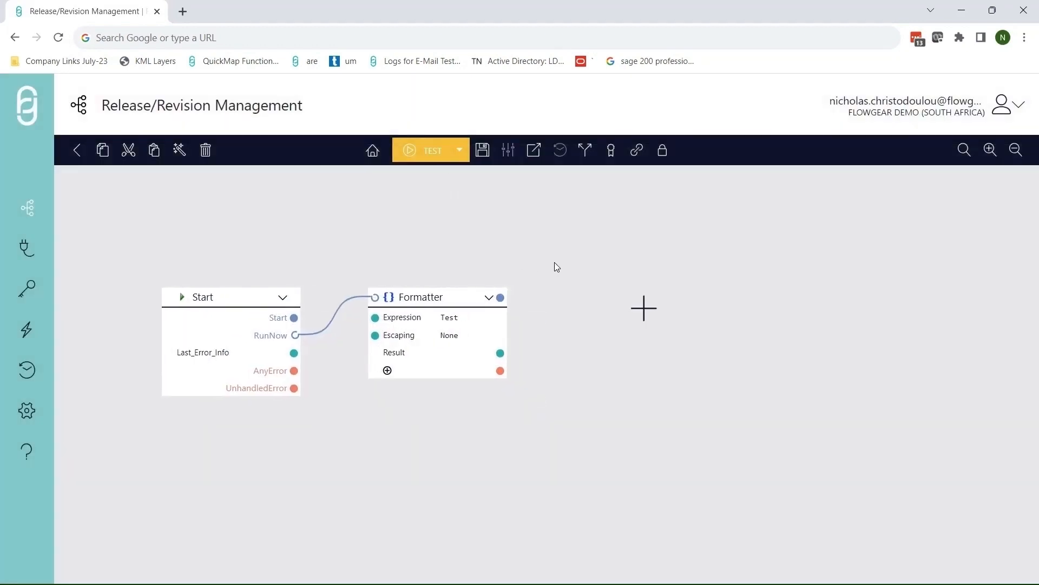
- Show the workflow's revision history, view the version from commit 6b6db194, and close that version
left_click(589, 156)
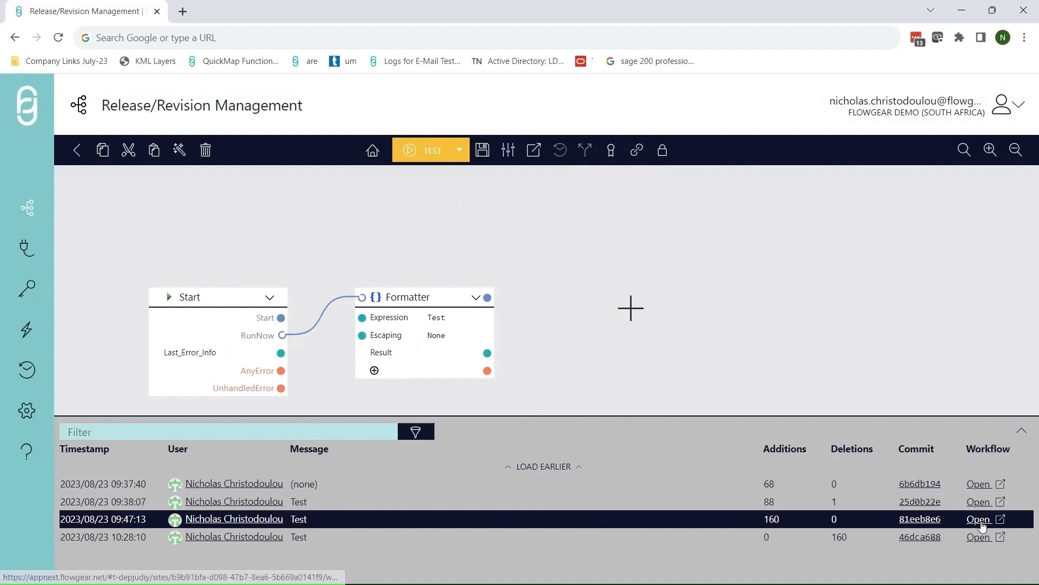
left_click(982, 490)
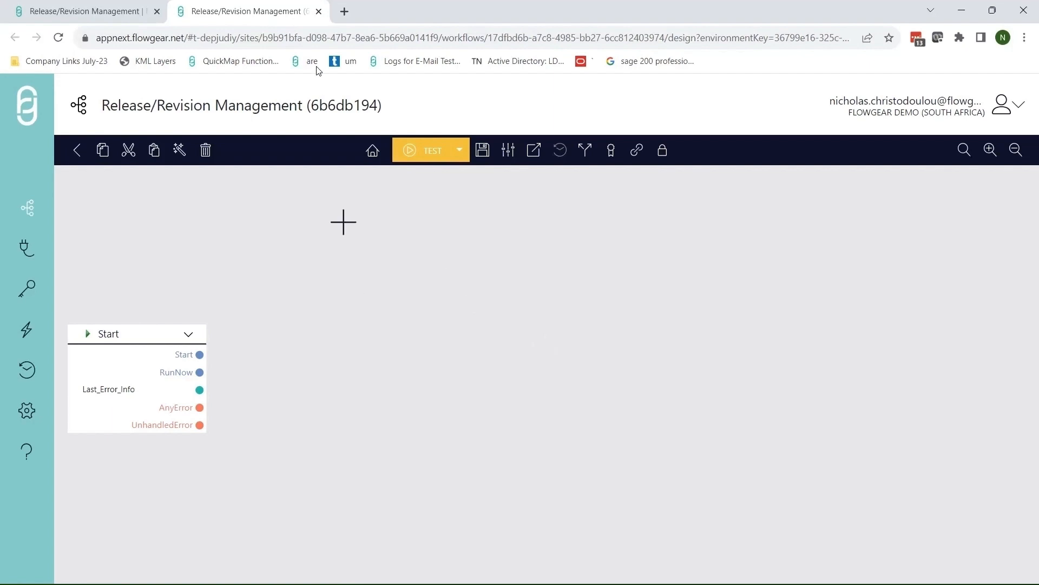
left_click(319, 12)
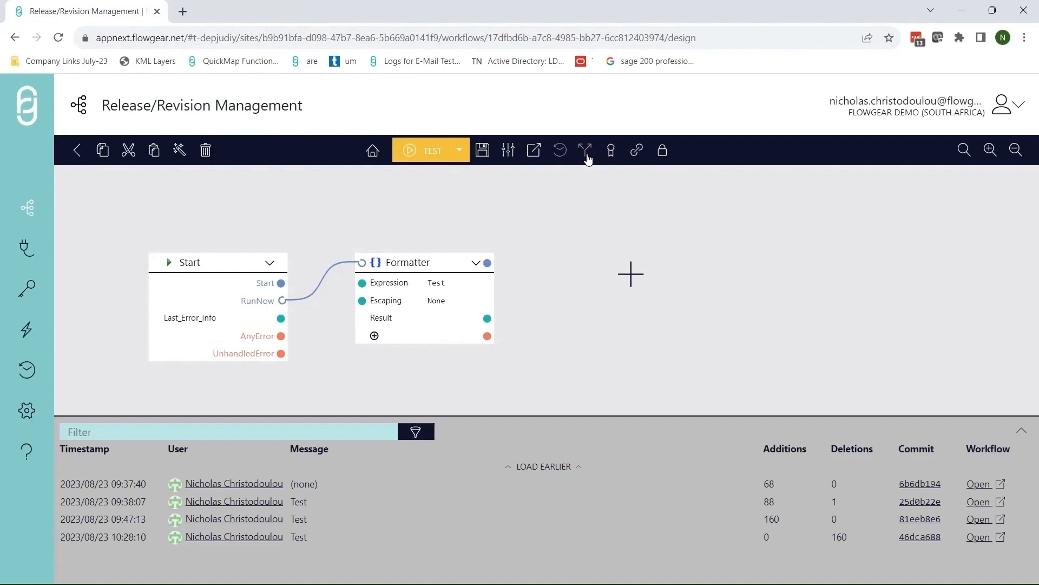
- Show the workflow's promotion stages and save the workflow with the change message "Test"
left_click(611, 156)
left_click_drag(589, 262, 598, 253)
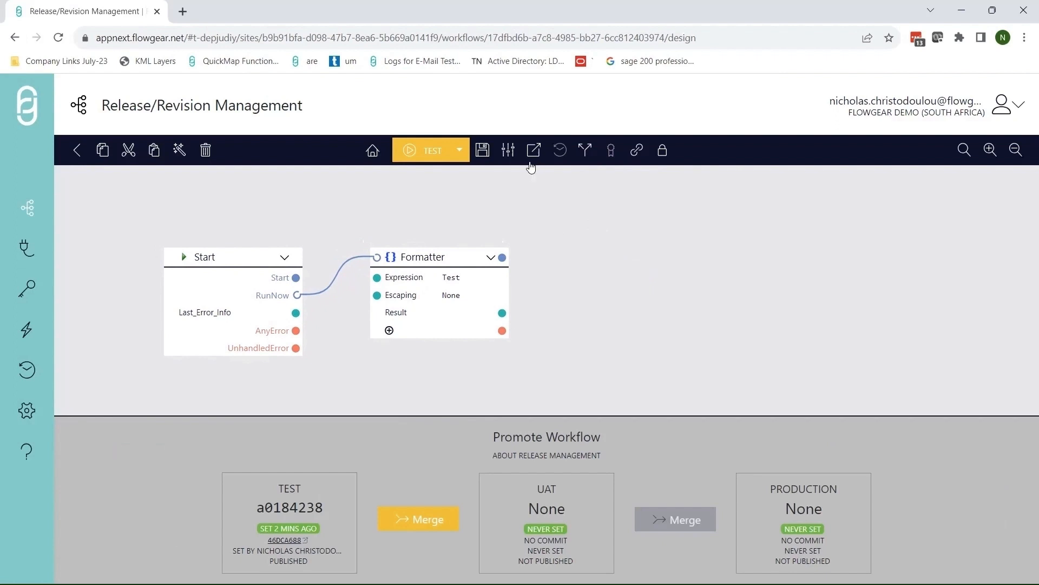
left_click(482, 150)
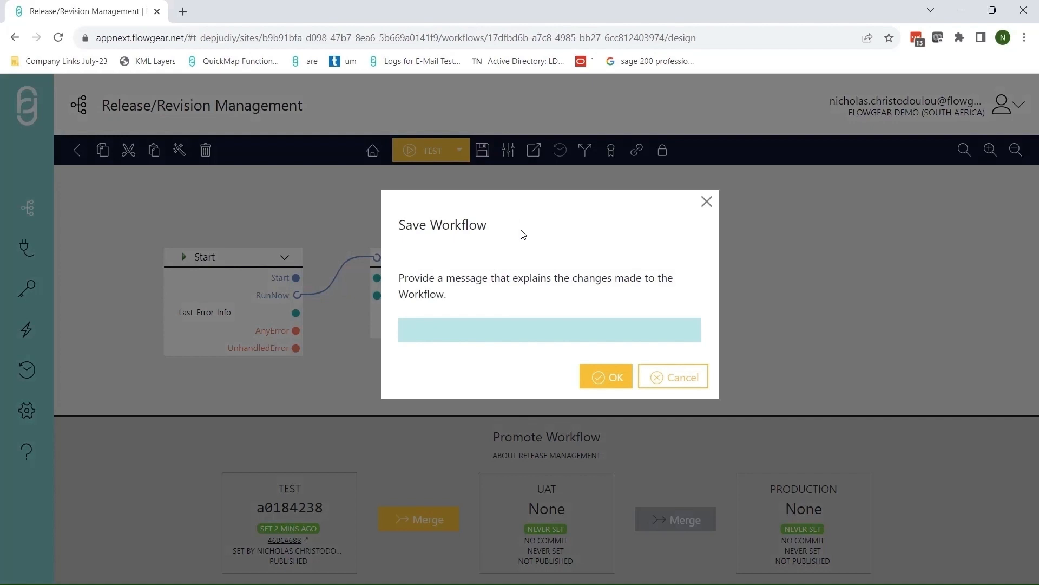
type("Test")
left_click(597, 377)
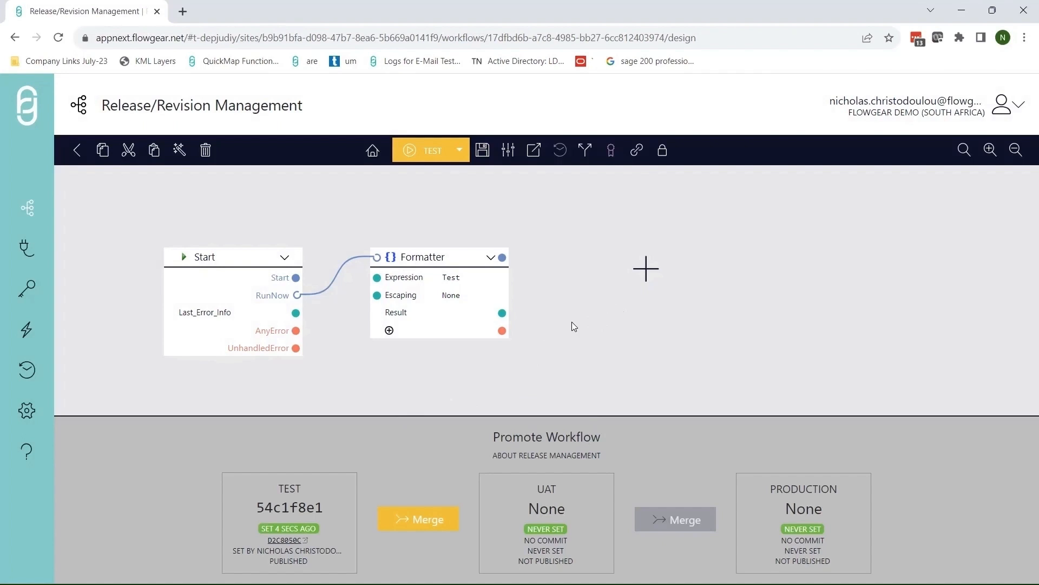
- Open the TEST environment's commit on GitHub, examine the changed workflow lines, and return to the Flowgear workflow
left_click(284, 541)
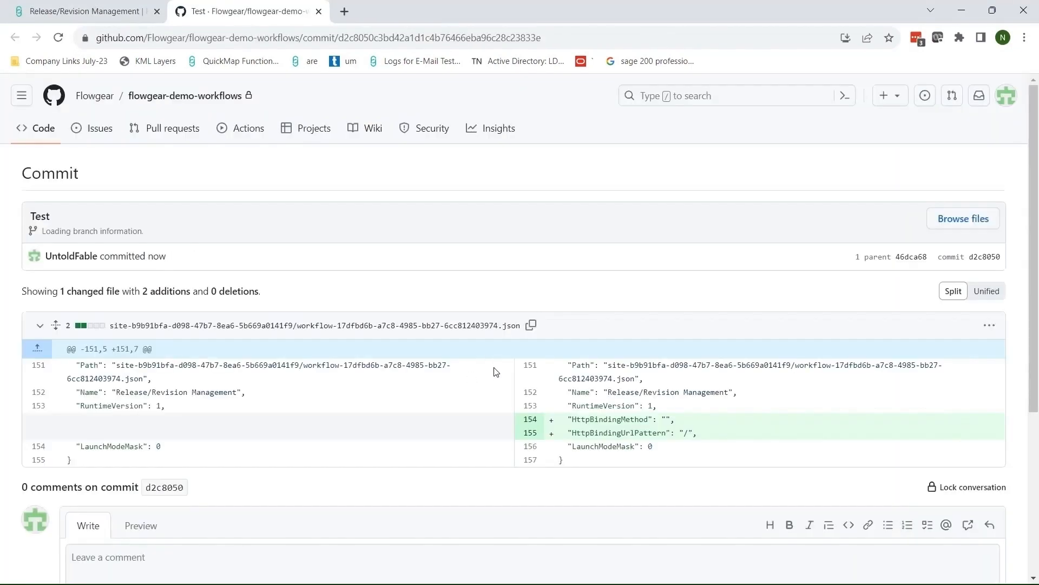
scroll(491, 371, "down", 3)
scroll(543, 372, "up", 2)
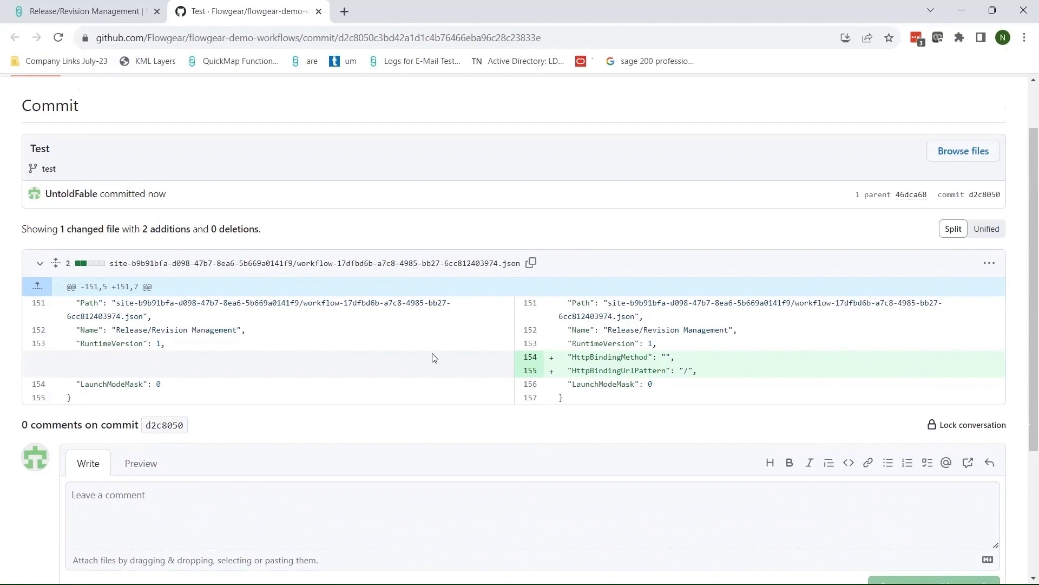
scroll(433, 357, "up", 1)
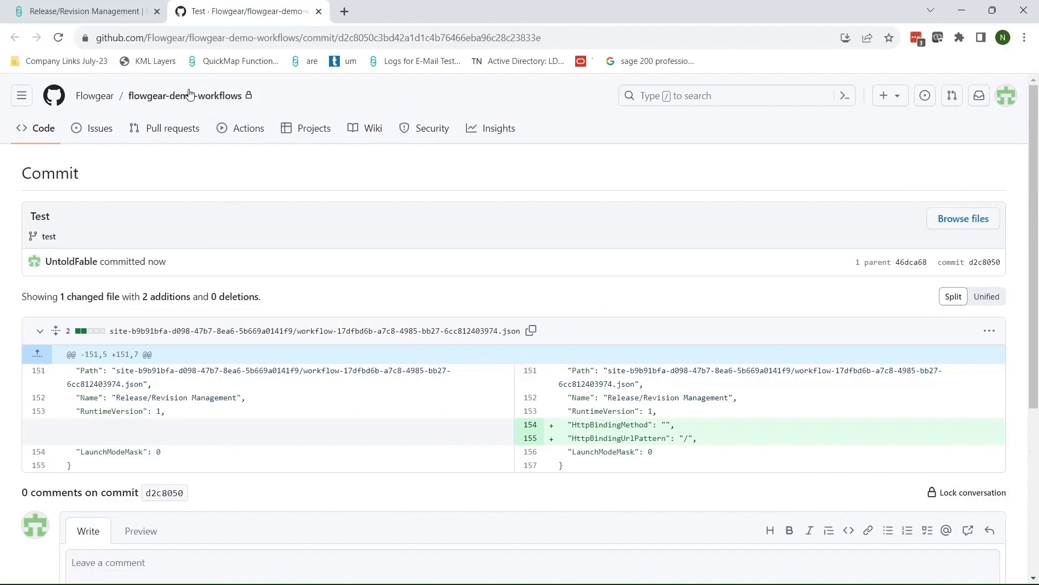
left_click(124, 17)
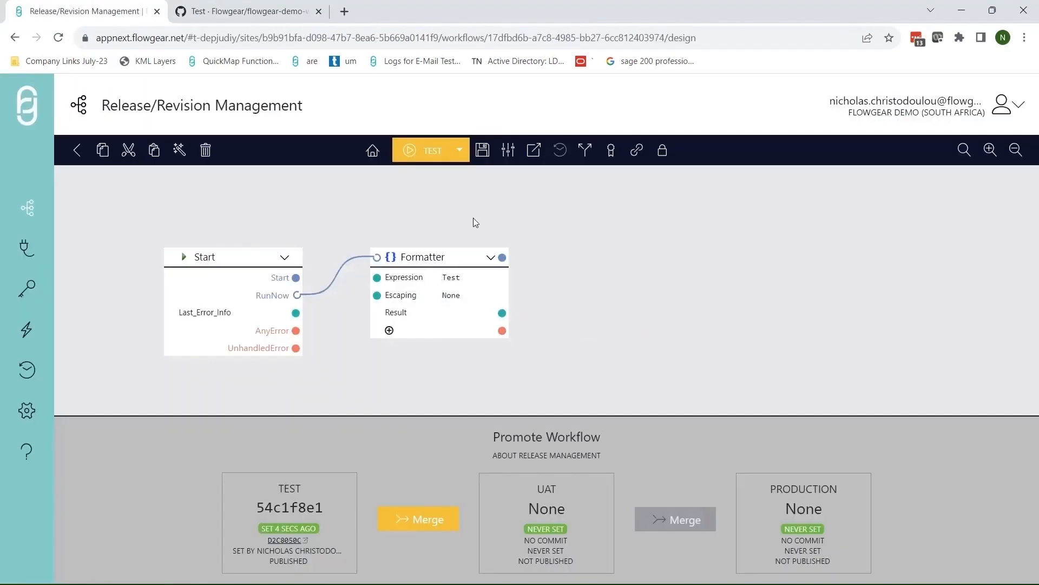